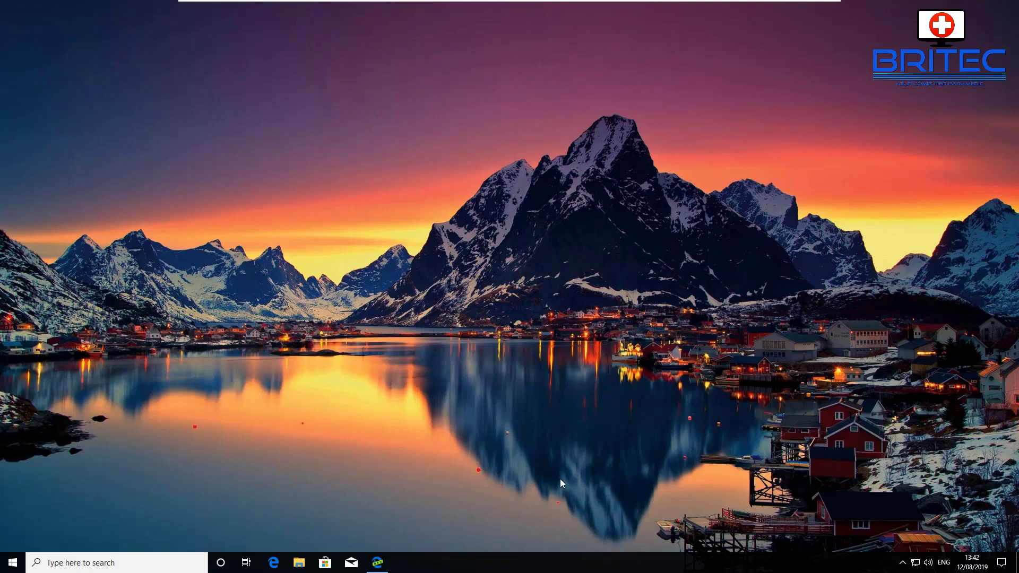
# Bring the Edge window with the AOMEI Backupper product page back to the front
pyautogui.hotkey('alt', 'Tab')
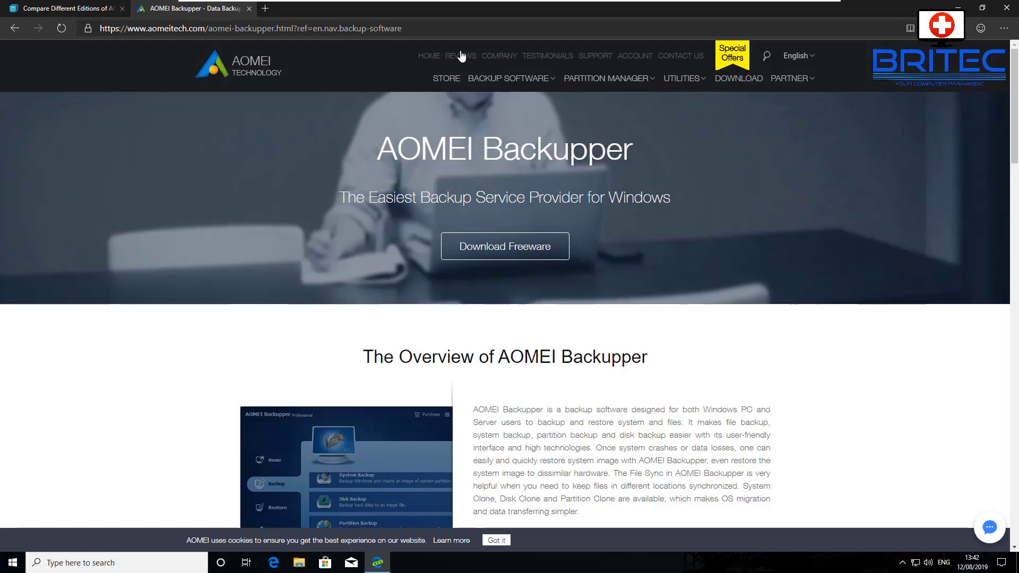
# Open AOMEI Backupper Edition Comparison from the BACKUP SOFTWARE site menu
pyautogui.moveTo(507, 79)
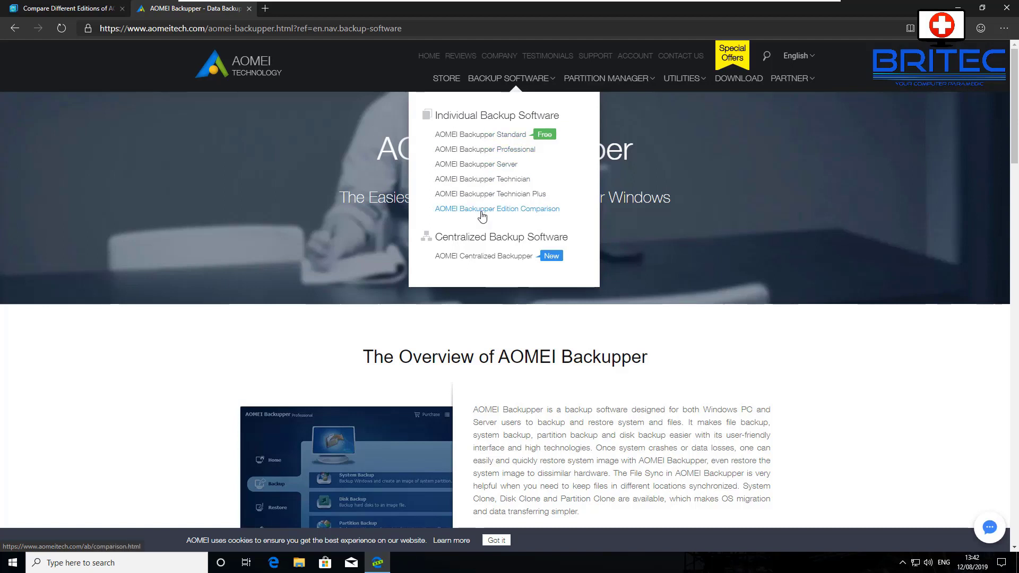
pyautogui.click(482, 211)
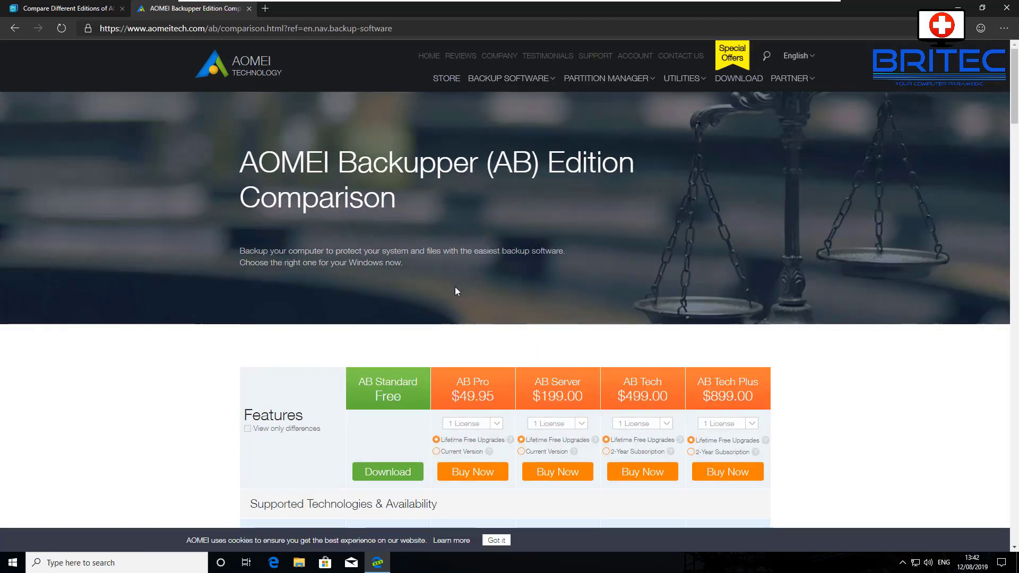
# Scroll down through the edition comparison feature rows and back up again
pyautogui.scroll(-1, 455, 290)
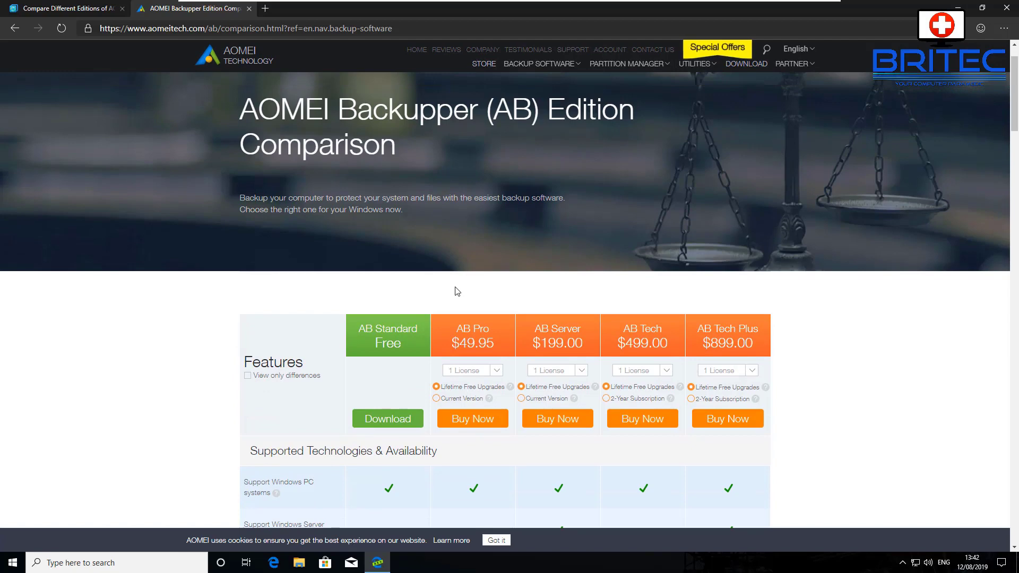
pyautogui.scroll(-3, 455, 290)
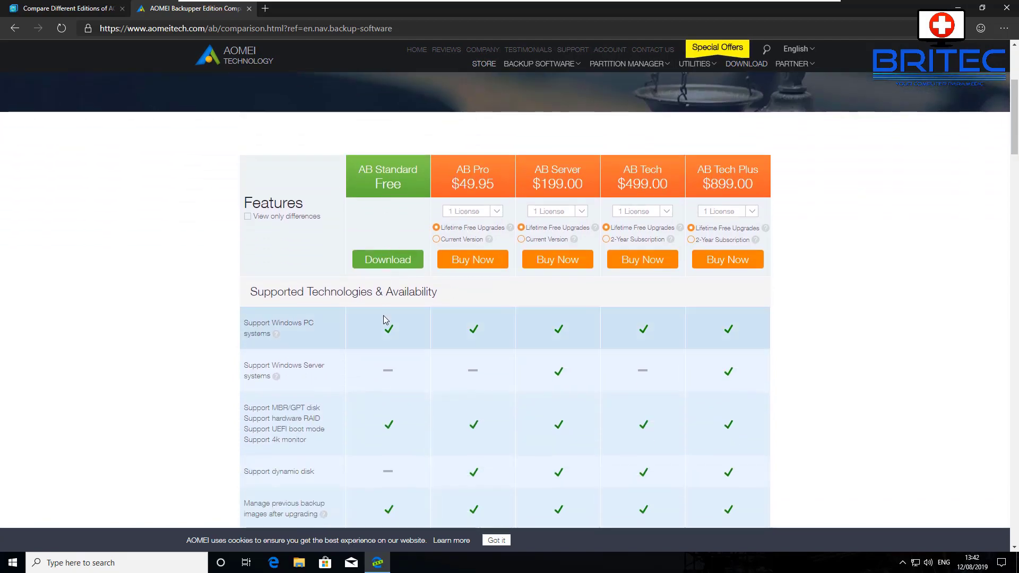
pyautogui.scroll(-1, 383, 315)
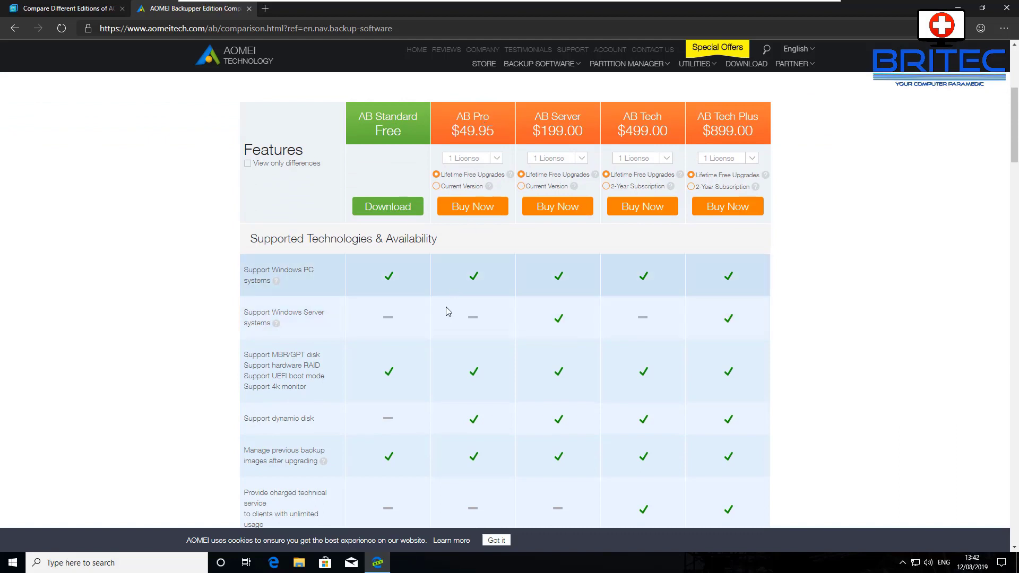
pyautogui.scroll(-3, 416, 335)
pyautogui.scroll(-10, 416, 335)
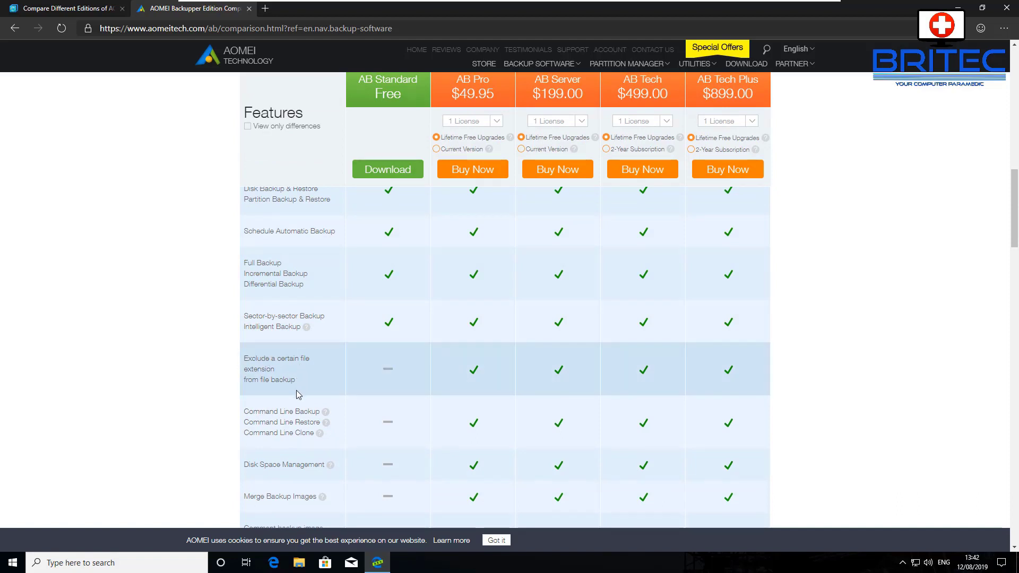
pyautogui.scroll(-1, 294, 393)
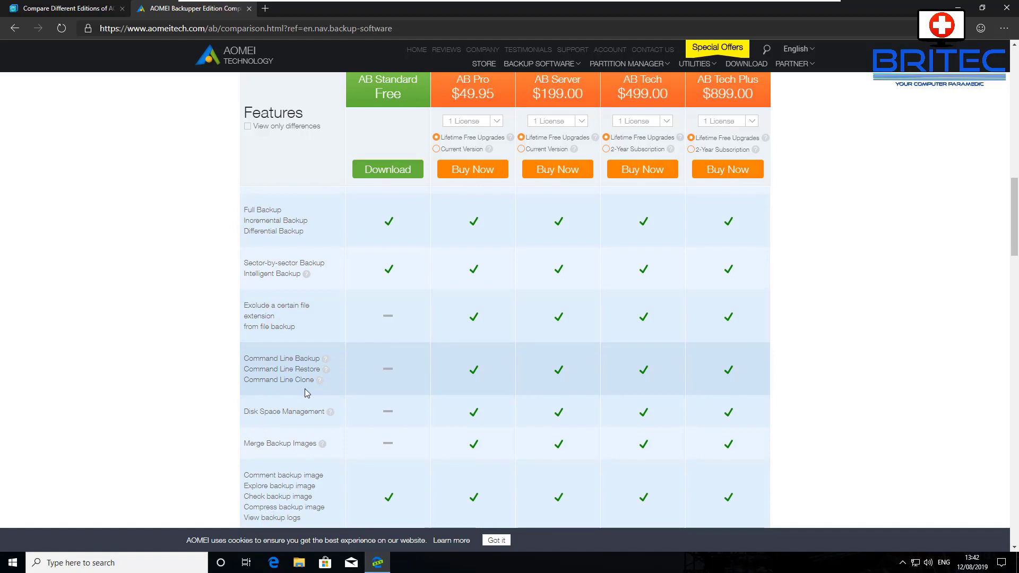
pyautogui.scroll(-1, 306, 389)
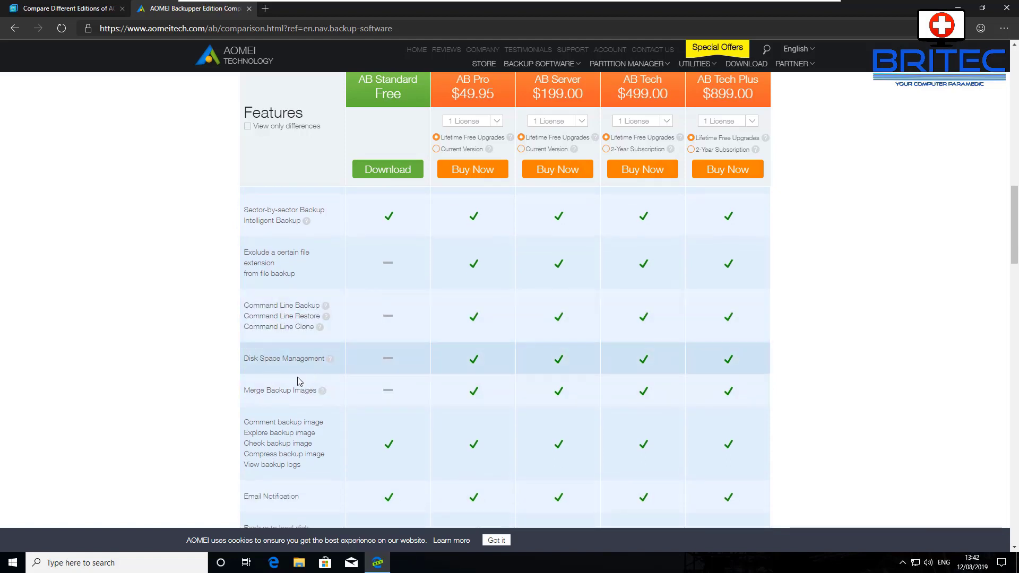
pyautogui.scroll(-10, 311, 399)
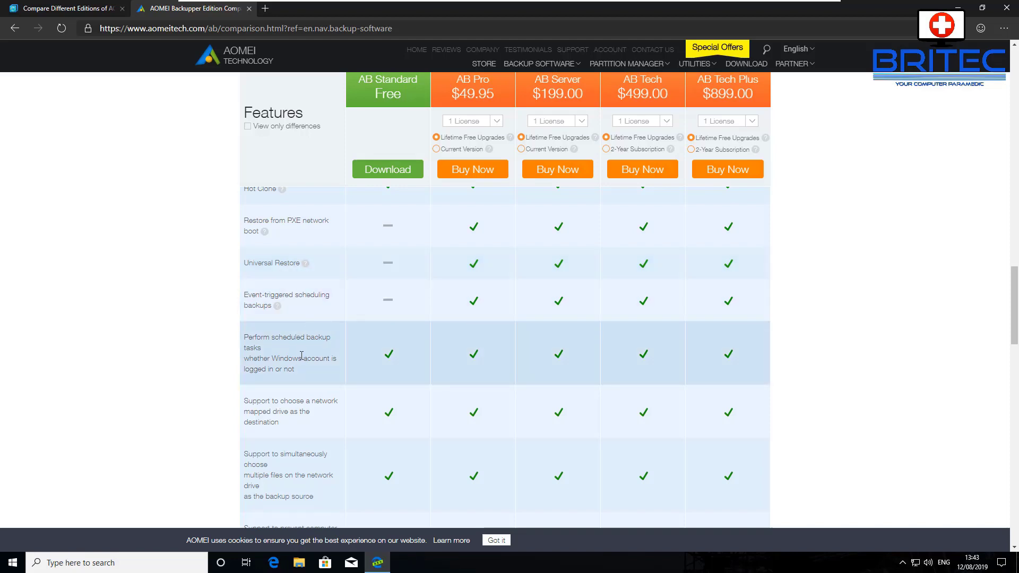
pyautogui.scroll(-6, 298, 364)
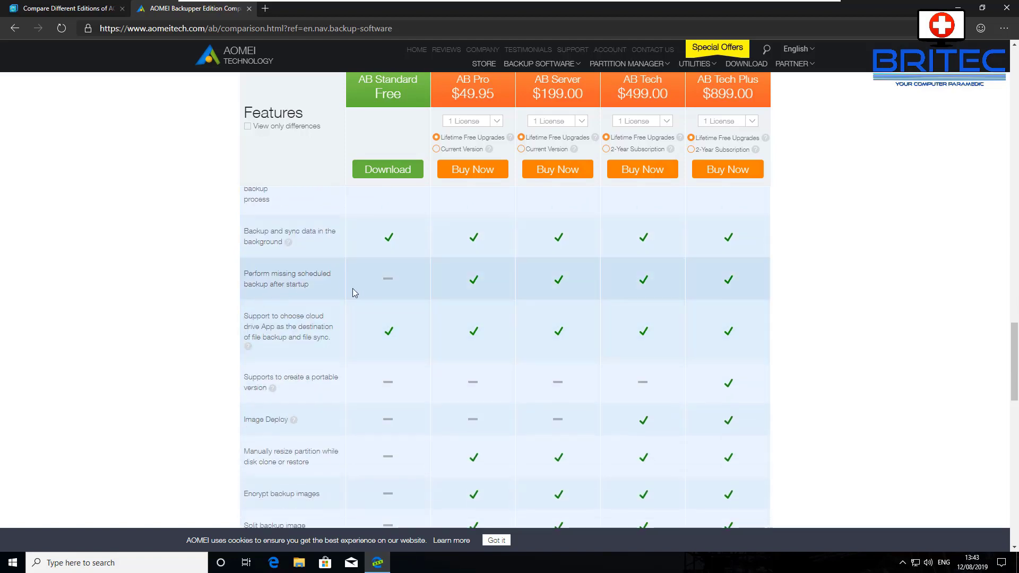
pyautogui.scroll(-3, 305, 335)
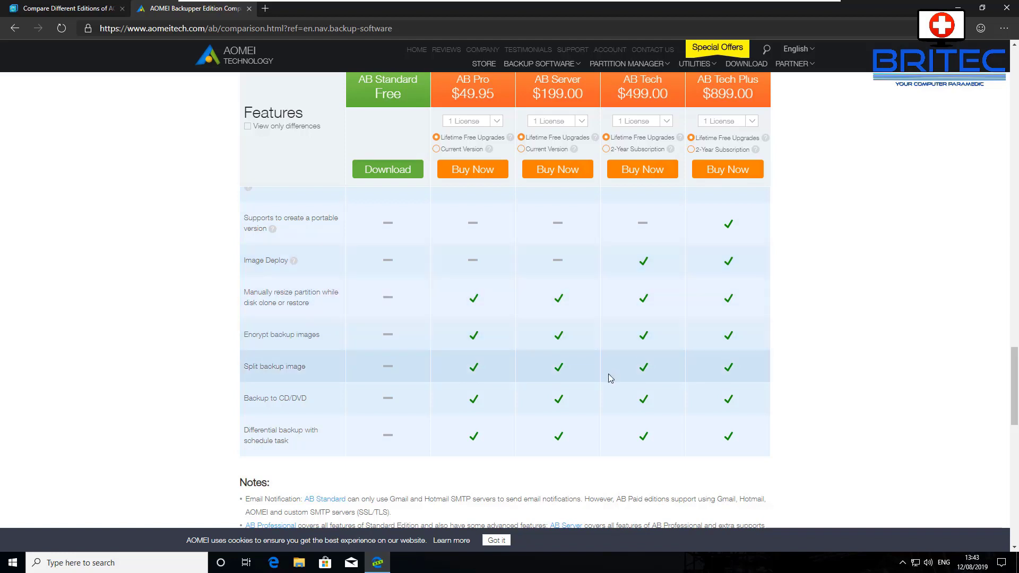
pyautogui.scroll(2, 712, 286)
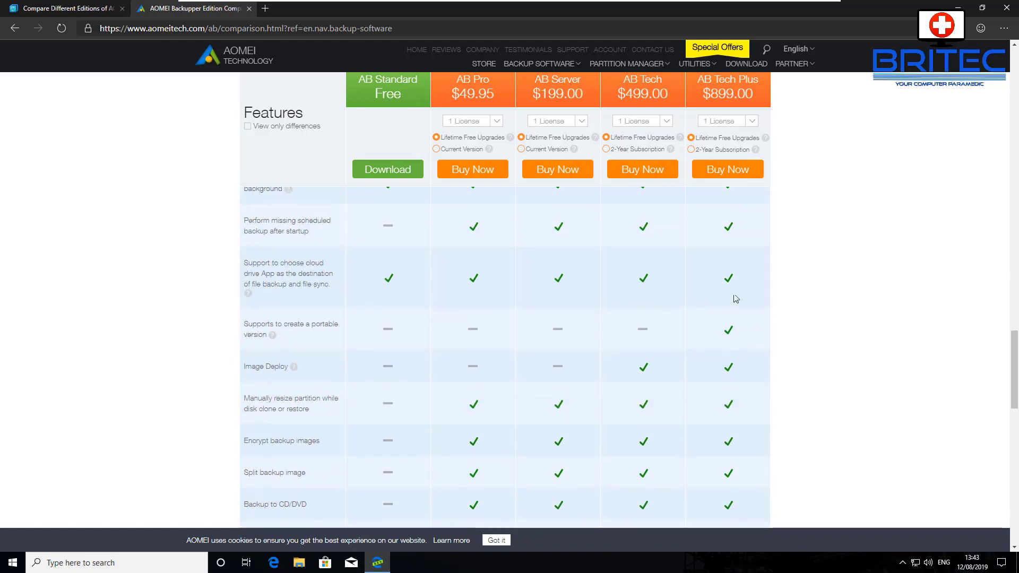
pyautogui.scroll(2, 548, 208)
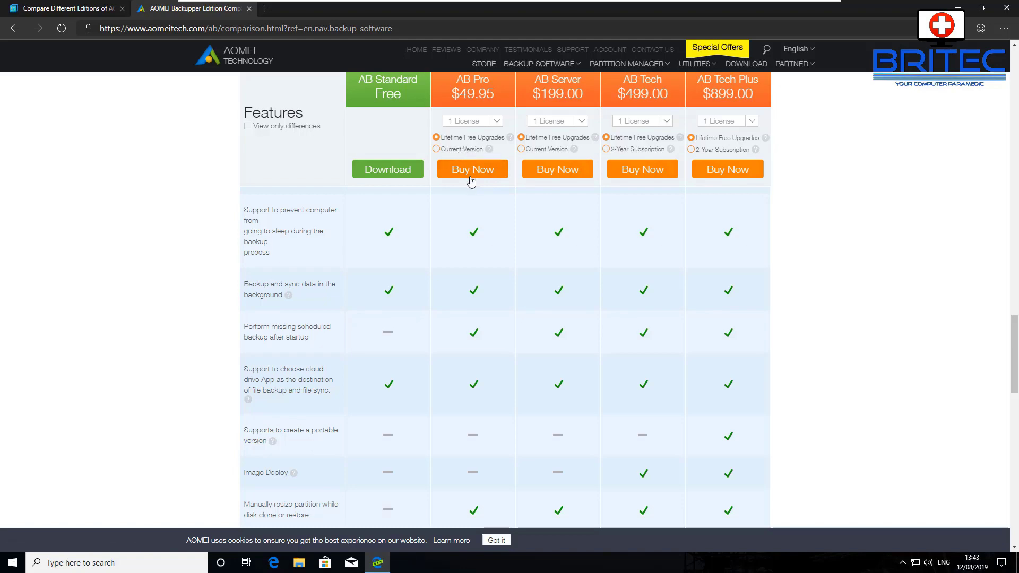
pyautogui.scroll(1, 475, 196)
pyautogui.scroll(3, 476, 198)
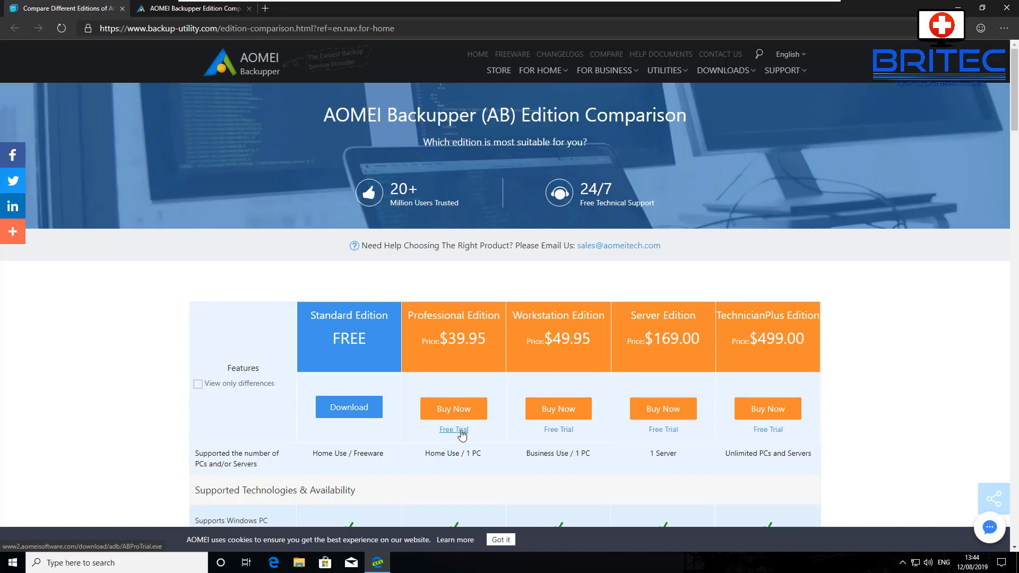
# Download the Professional Edition trial ABProTrial.exe, launch it, and close Edge
pyautogui.click(455, 430)
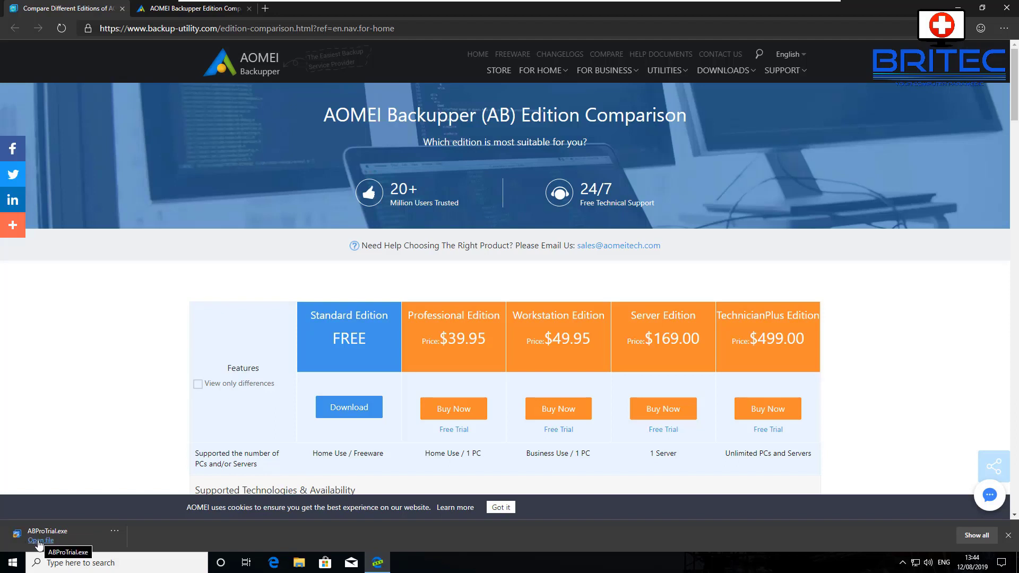
pyautogui.click(36, 540)
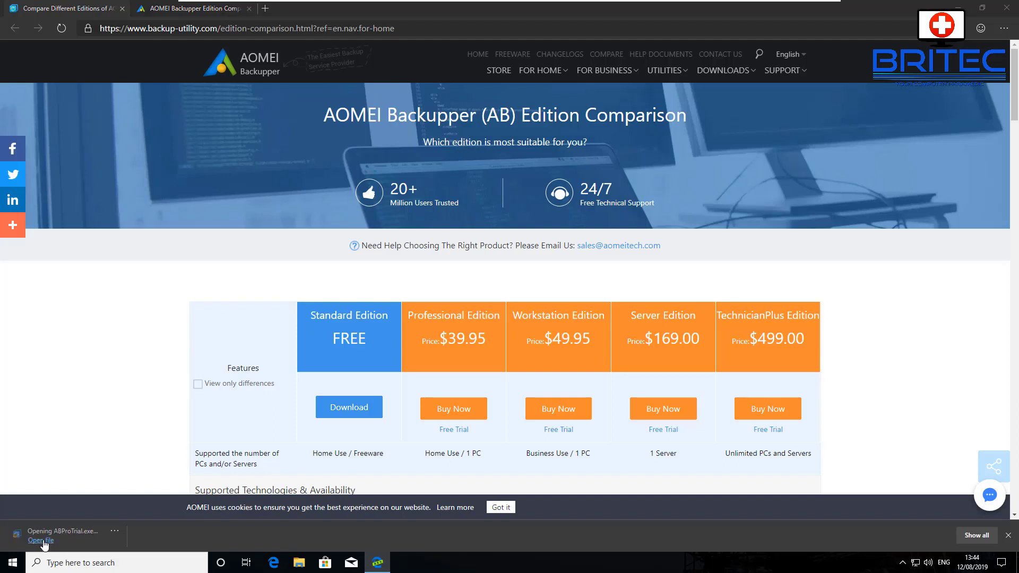
pyautogui.click(998, 8)
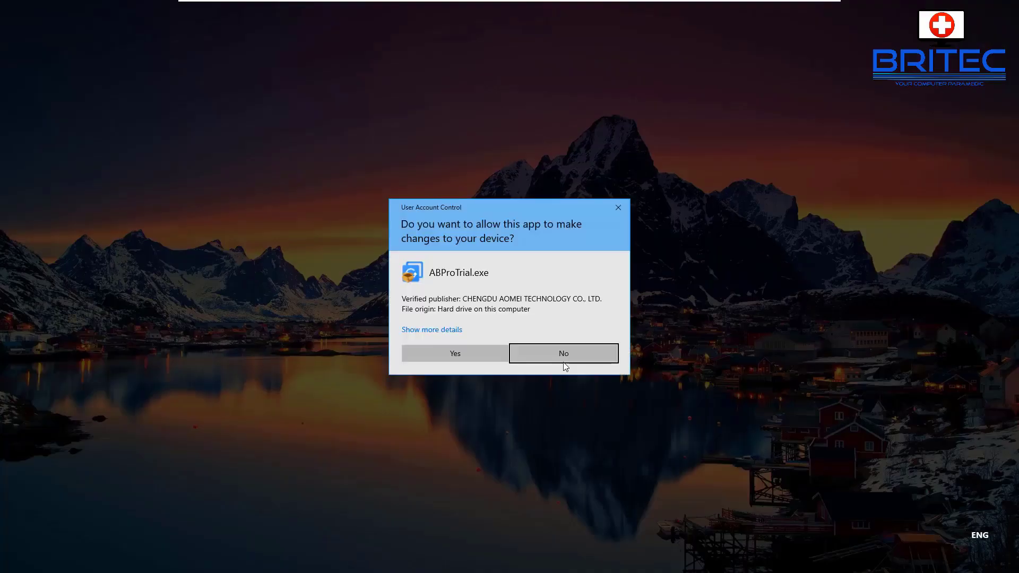
# Approve UAC and install in English, opting out of the User Experience Improvement Program
pyautogui.click(450, 360)
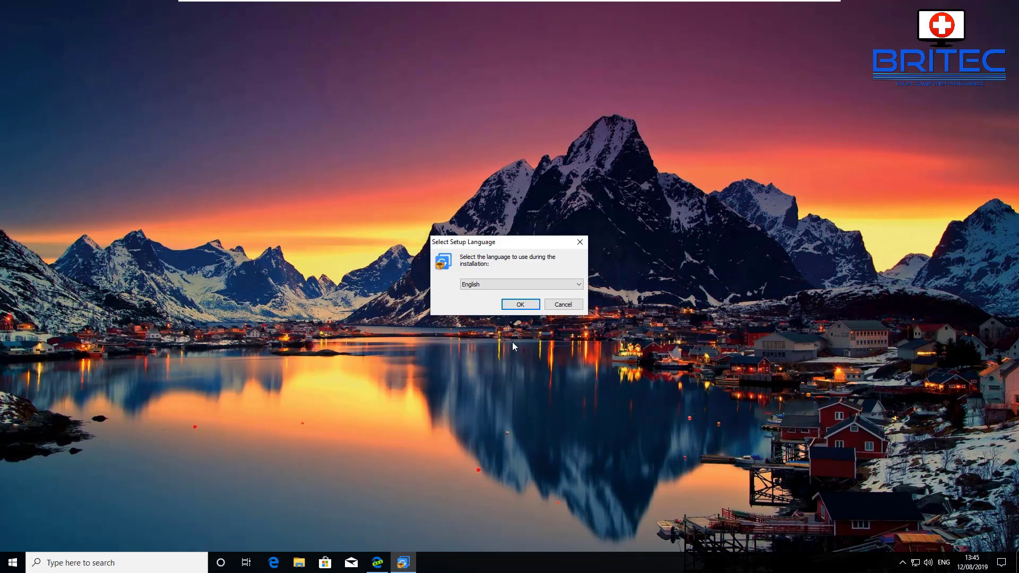
pyautogui.click(519, 306)
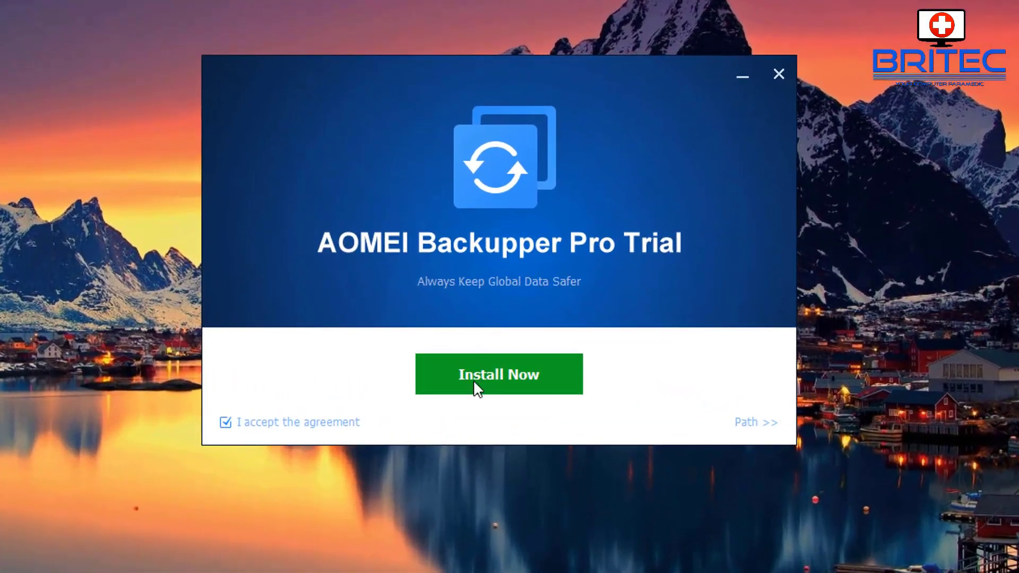
pyautogui.click(511, 377)
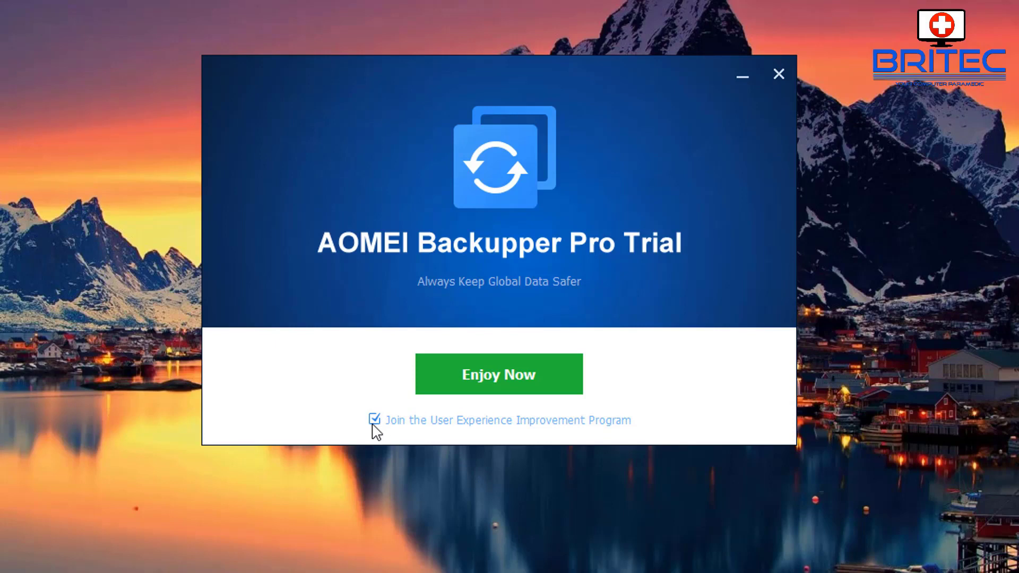
pyautogui.click(374, 423)
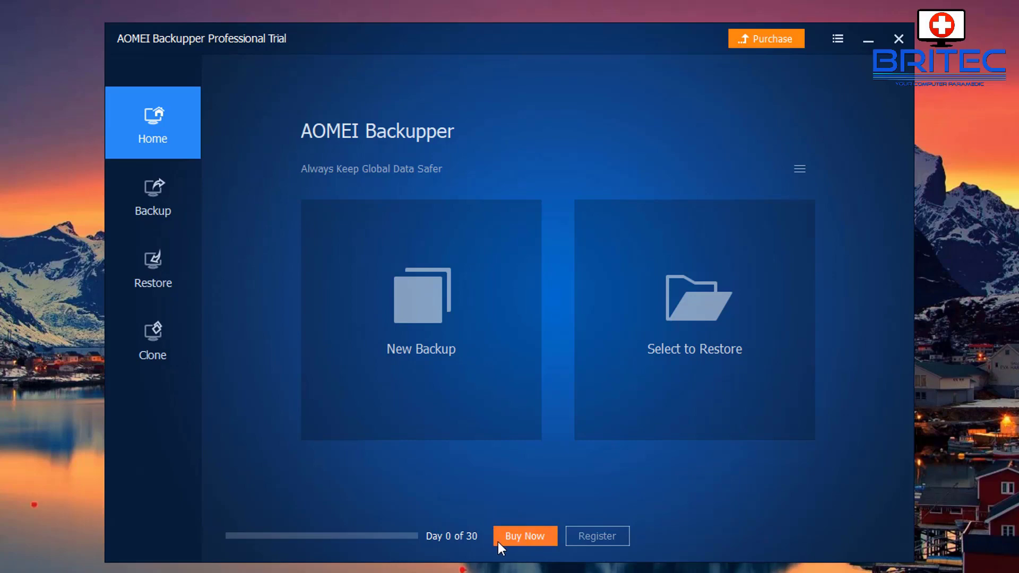
# Paste the license code into the registration form, submit it and dismiss the confirmation
pyautogui.click(590, 537)
pyautogui.click(630, 476)
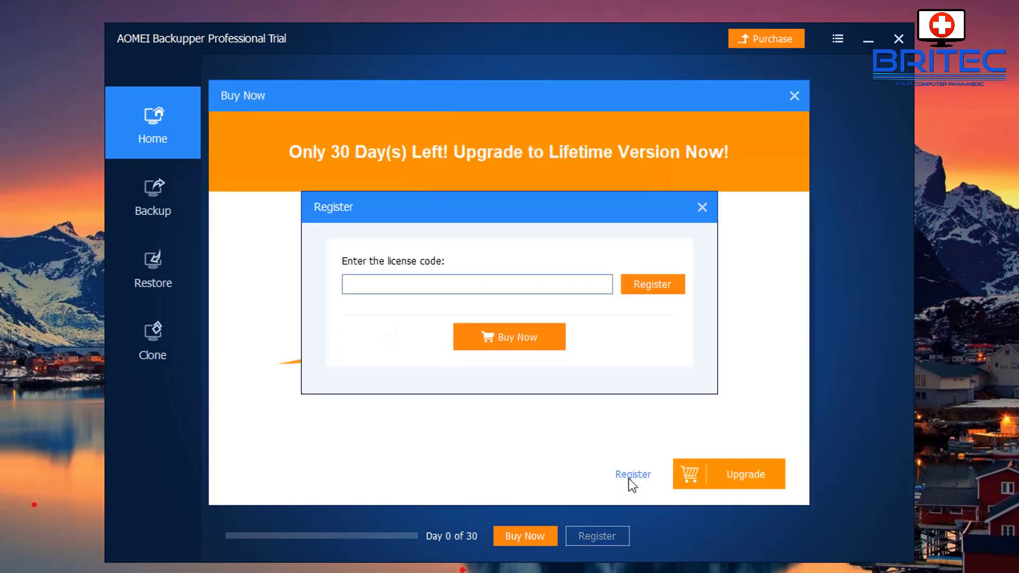
pyautogui.click(703, 206)
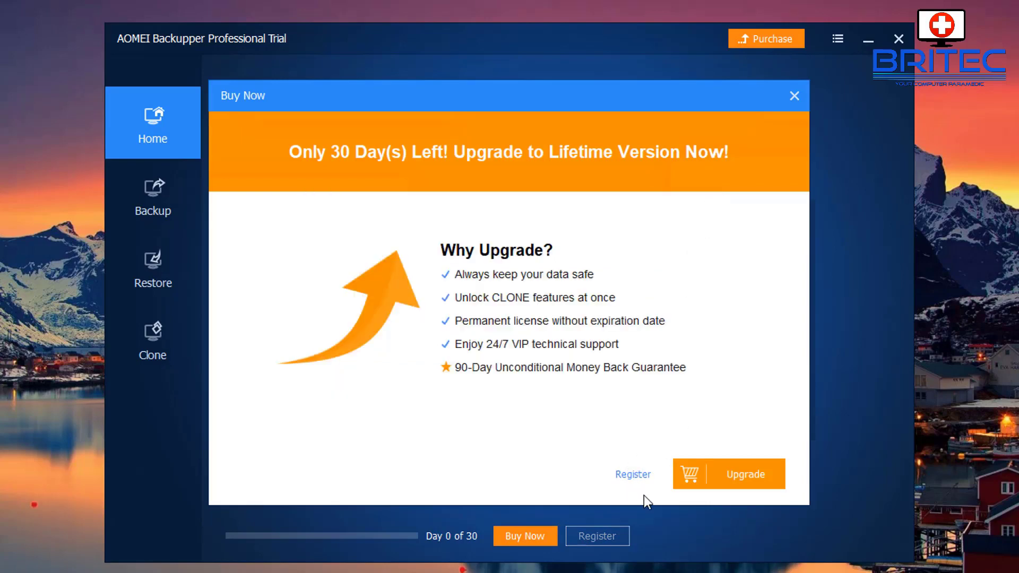
pyautogui.click(635, 475)
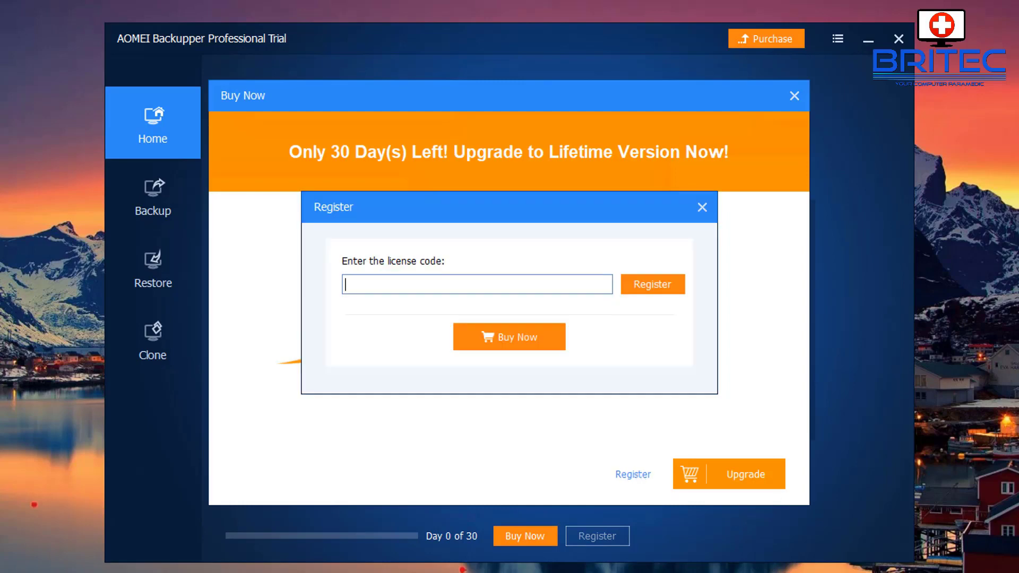
pyautogui.hotkey('ctrl', 'v')
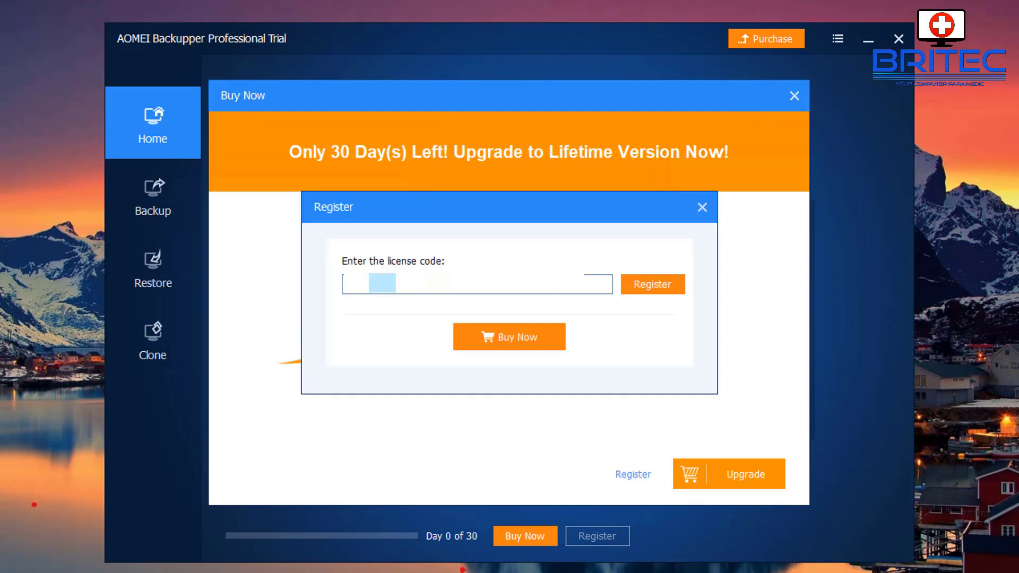
pyautogui.click(664, 285)
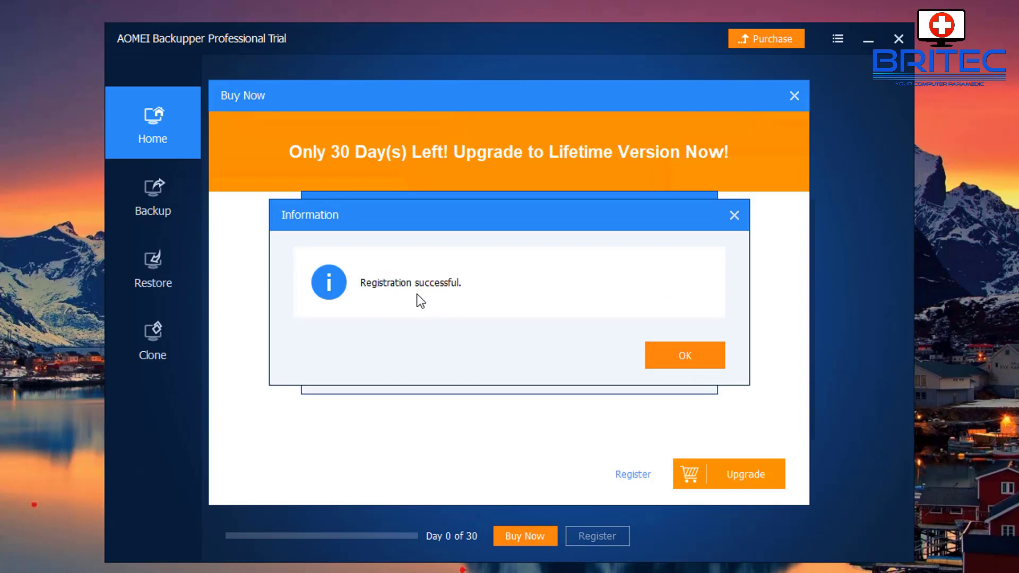
pyautogui.press('Return')
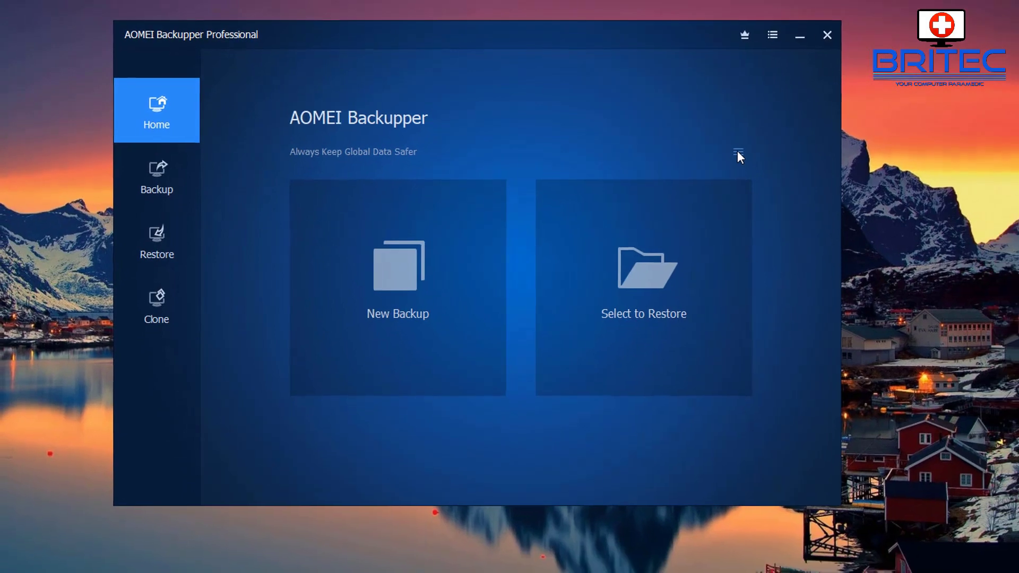
pyautogui.click(799, 170)
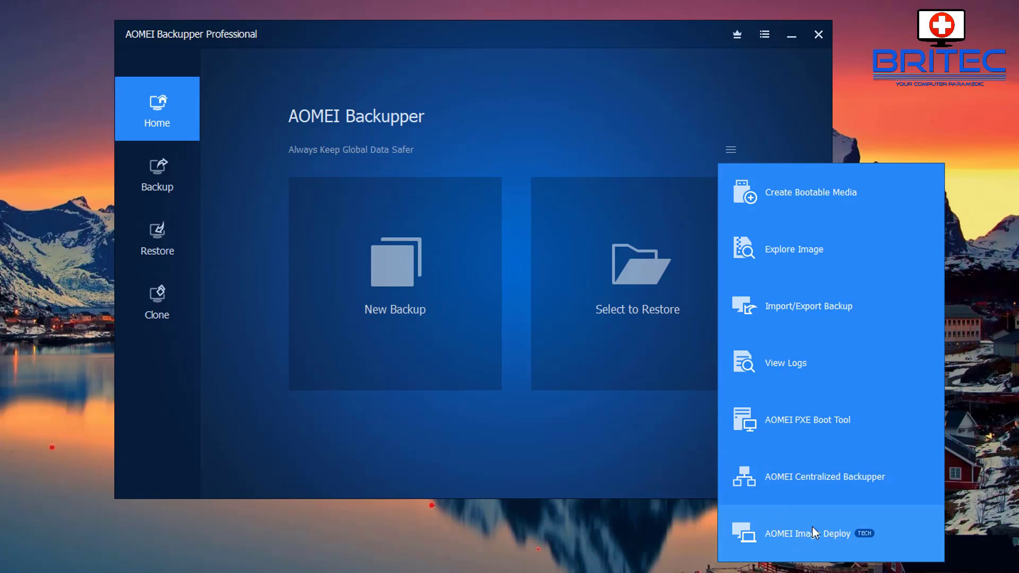
pyautogui.click(700, 479)
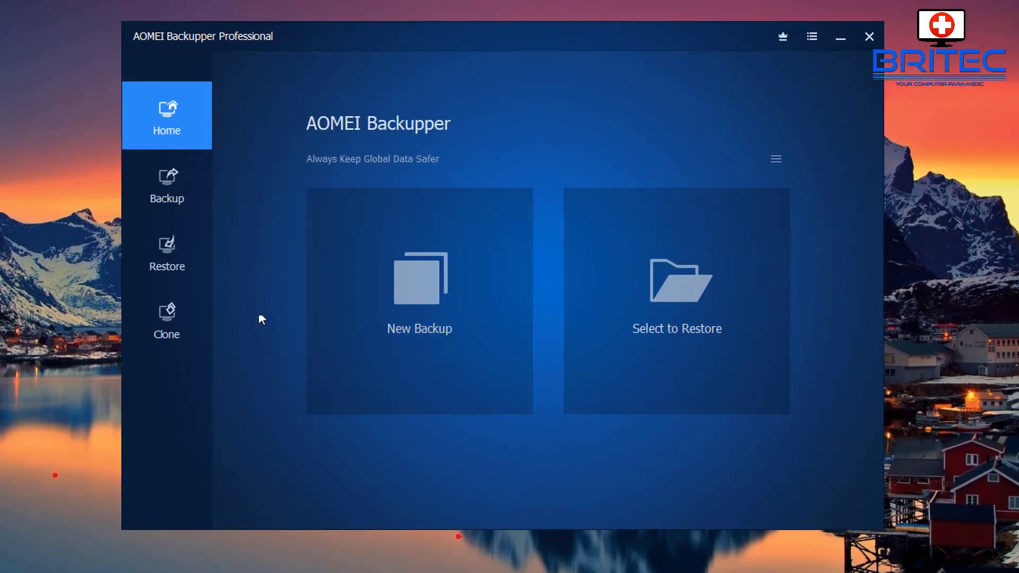
# Switch to the Backup page in the left sidebar
pyautogui.click(153, 190)
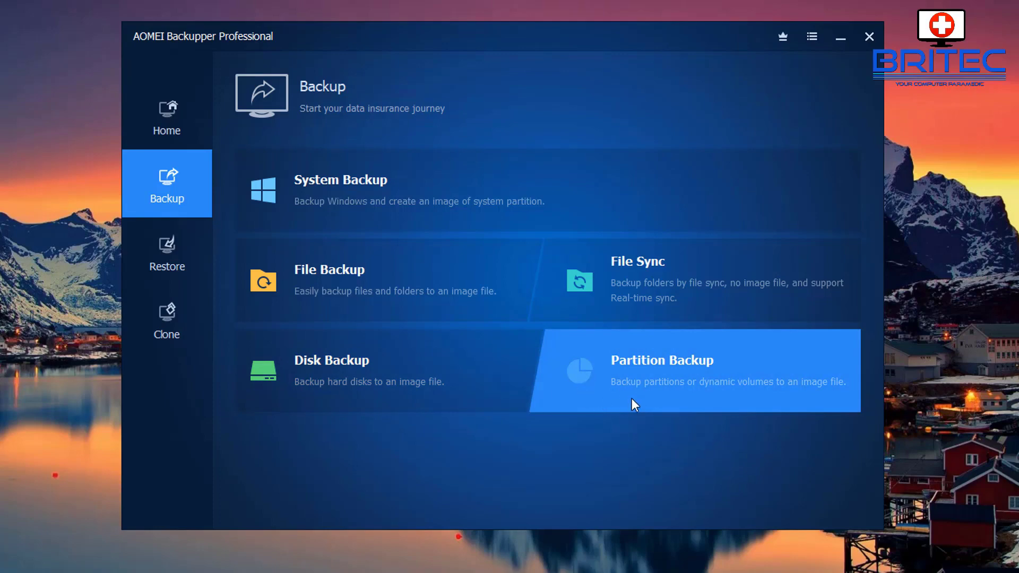
# Look over the Restore and Clone pages, then return to Backup
pyautogui.click(167, 265)
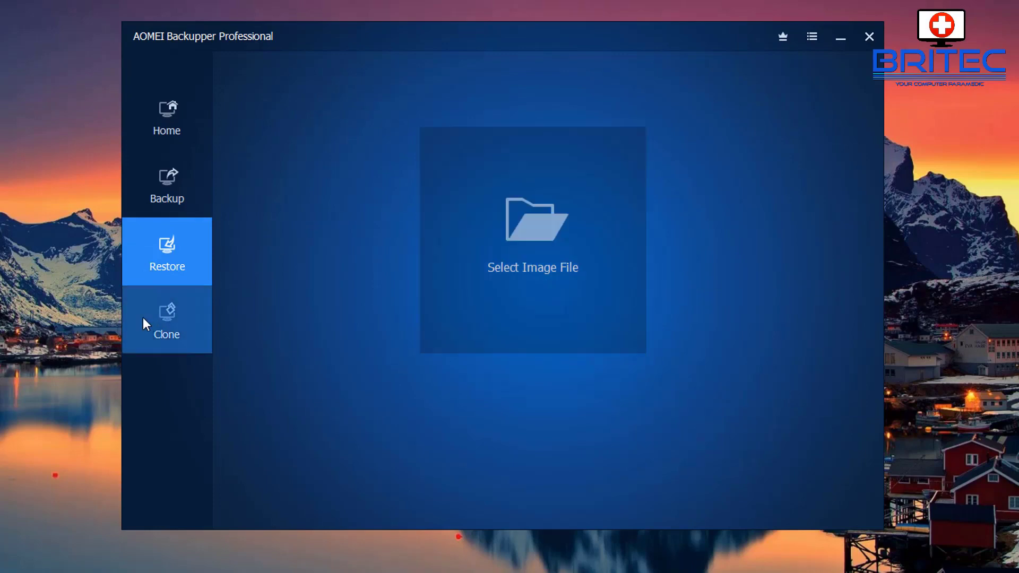
pyautogui.click(151, 317)
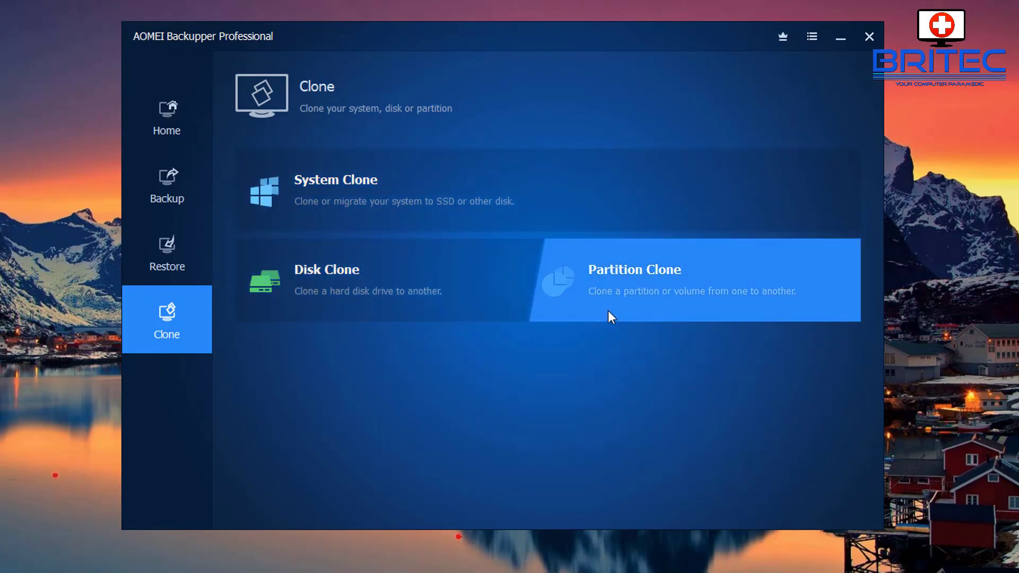
pyautogui.click(162, 255)
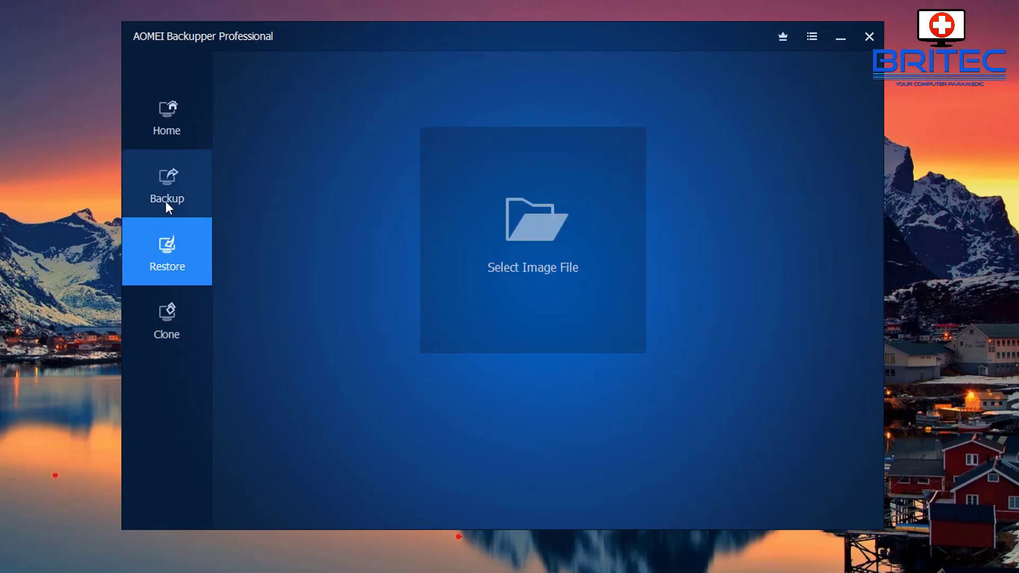
pyautogui.click(167, 202)
# Start a System Backup task and list destinations other than C:\, such as a network location
pyautogui.click(419, 197)
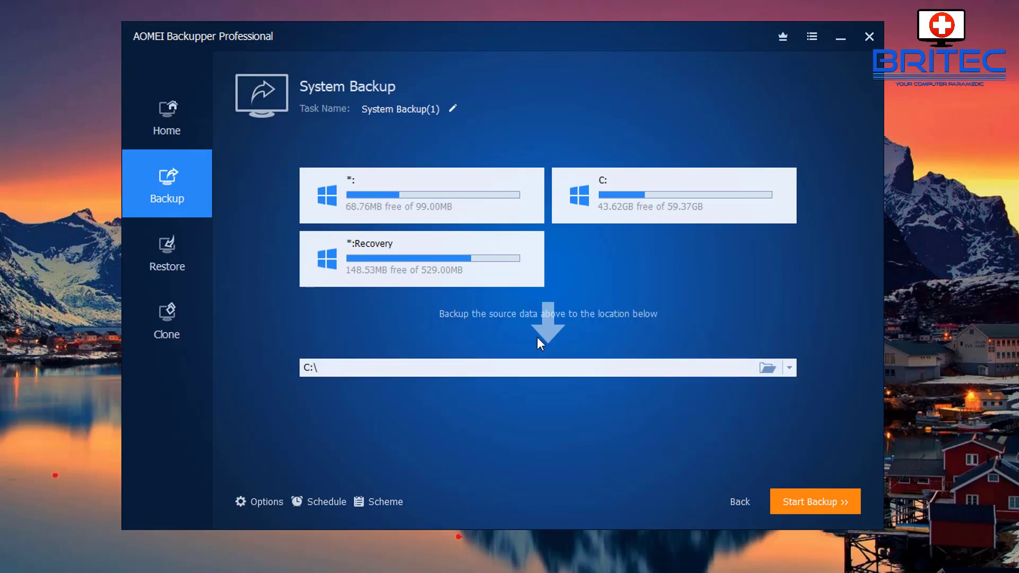
pyautogui.click(789, 368)
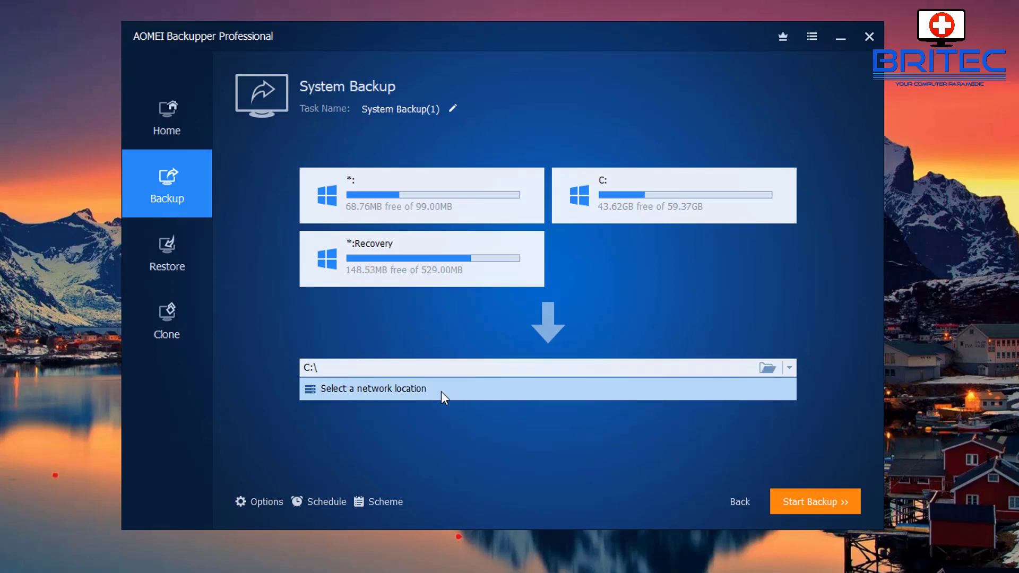
pyautogui.click(335, 390)
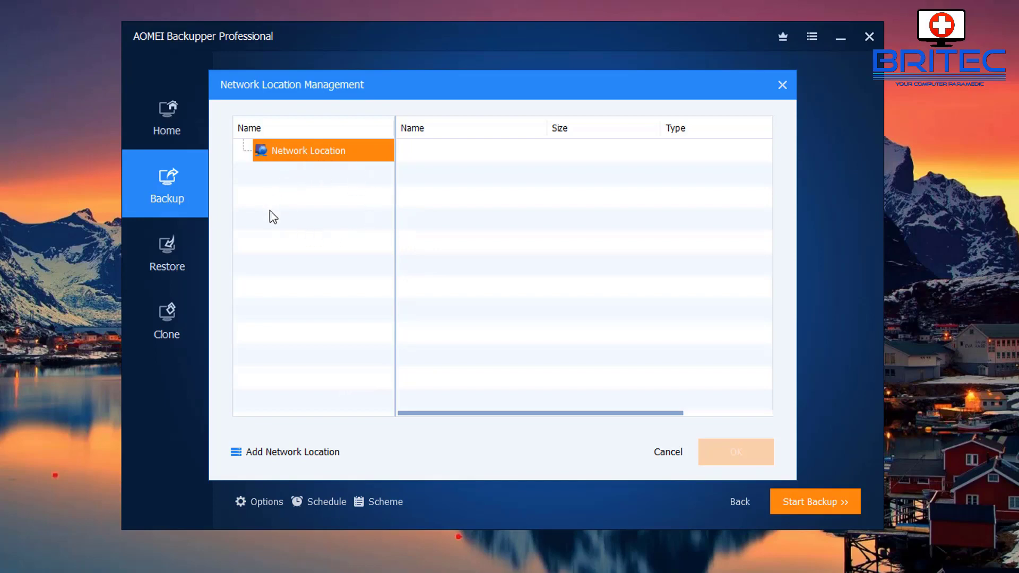
pyautogui.click(271, 456)
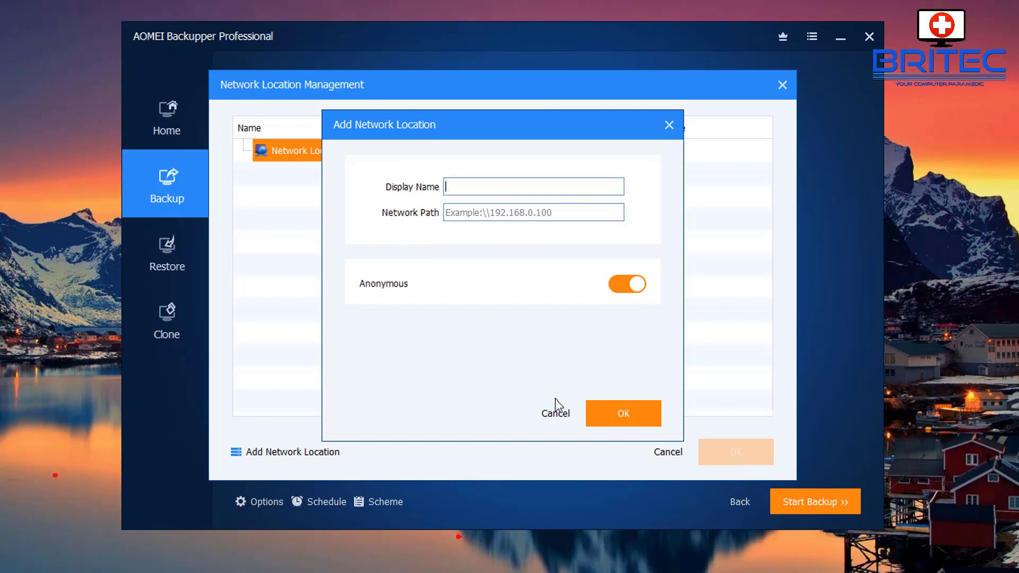
pyautogui.click(555, 414)
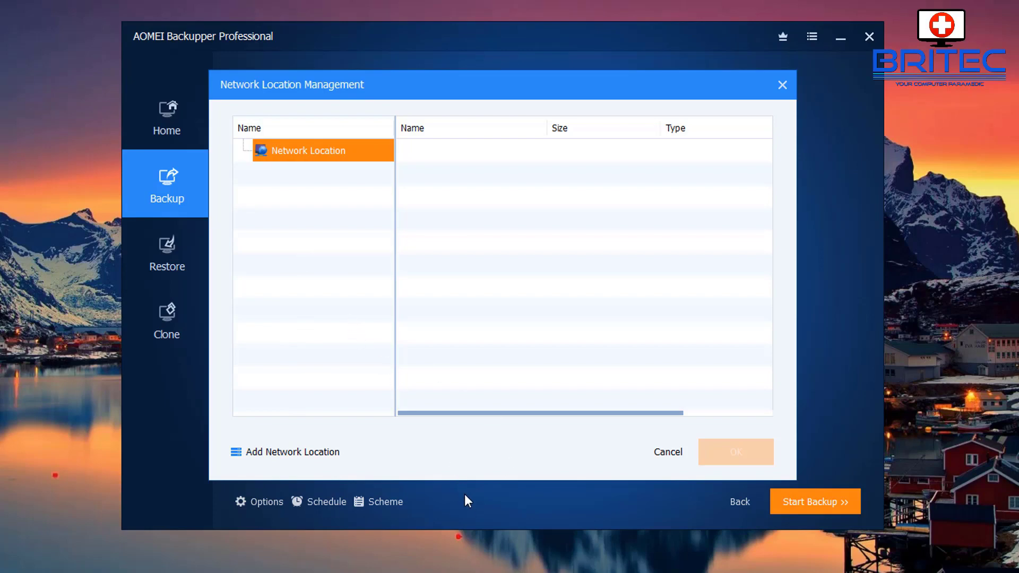
pyautogui.click(664, 456)
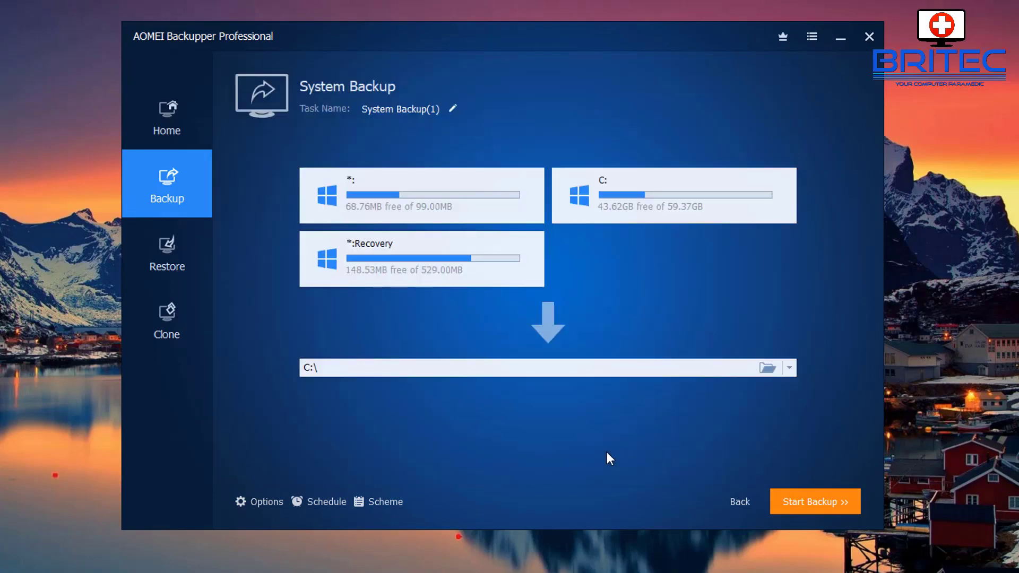
# In the backup Options, toggle encryption and email notification on and back off
pyautogui.click(256, 502)
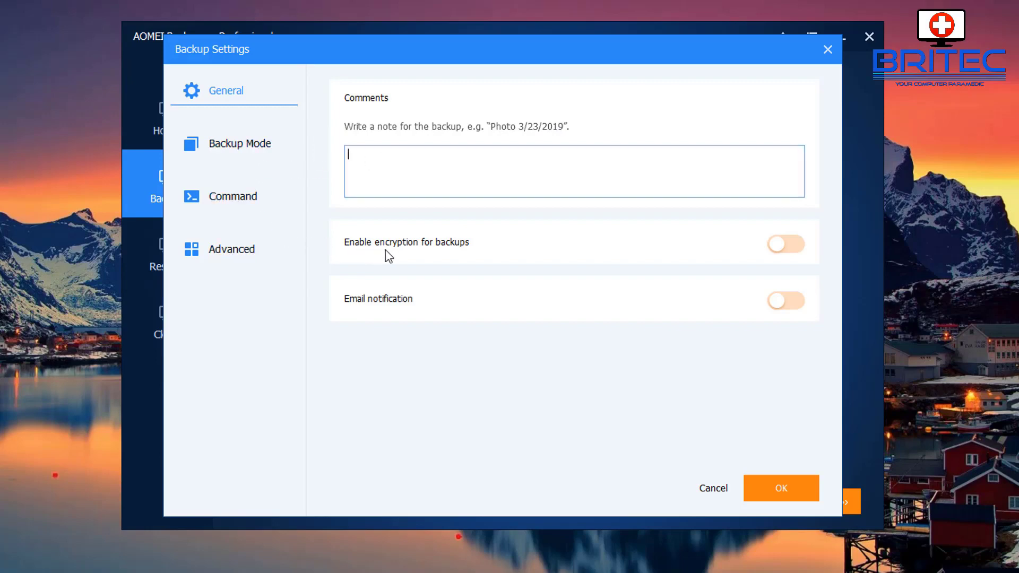
pyautogui.click(790, 245)
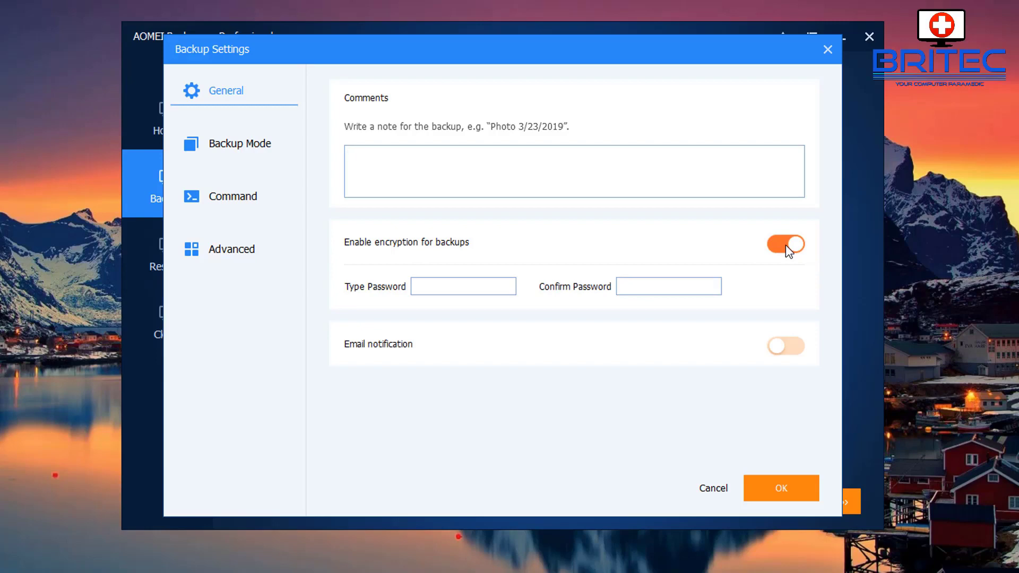
pyautogui.click(785, 244)
pyautogui.click(785, 244)
pyautogui.click(785, 244)
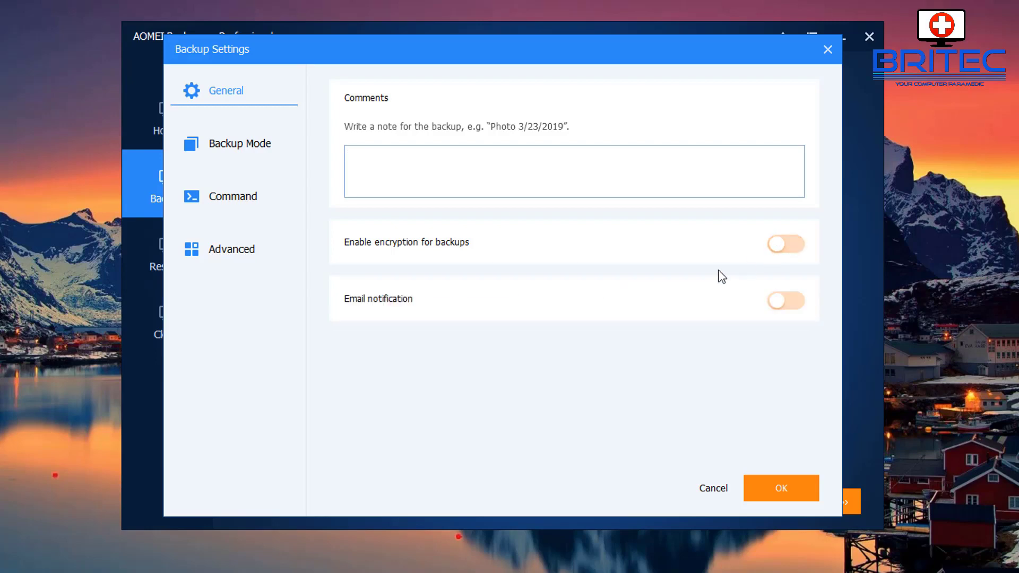
pyautogui.click(798, 302)
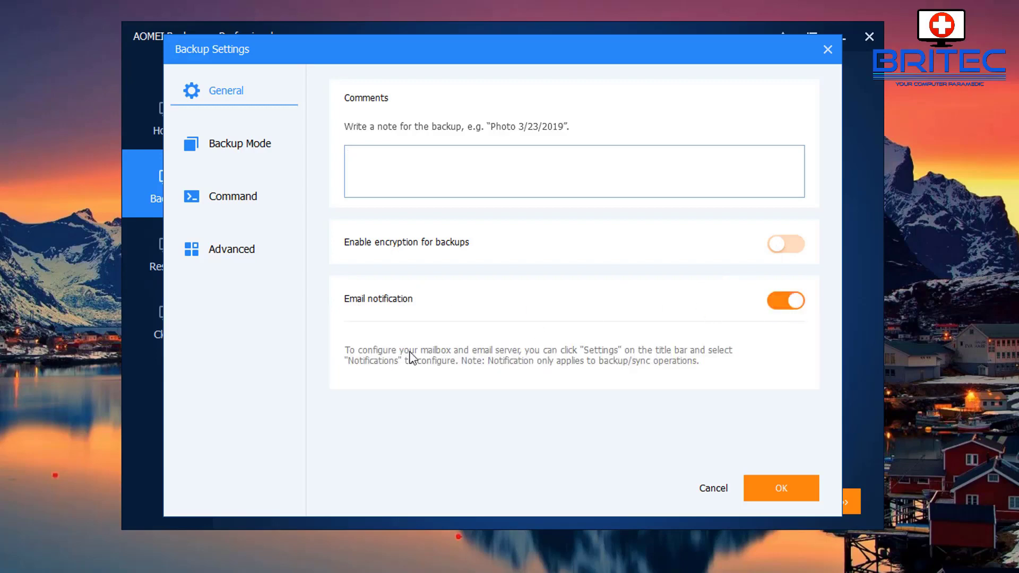
pyautogui.click(787, 302)
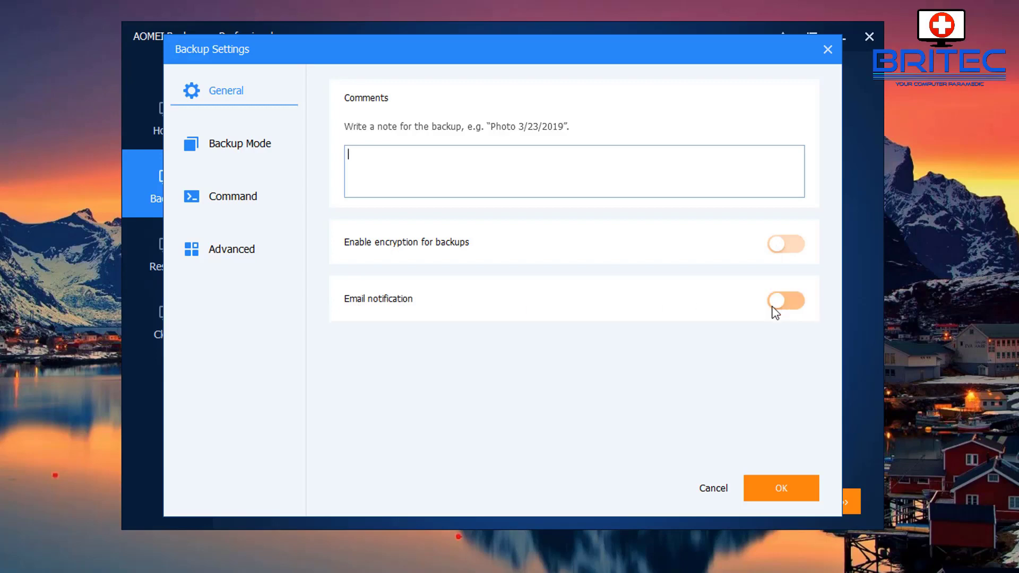
# Review Backup Mode, keeping Intelligent Sector Backup and Microsoft VSS as the backup service
pyautogui.click(229, 148)
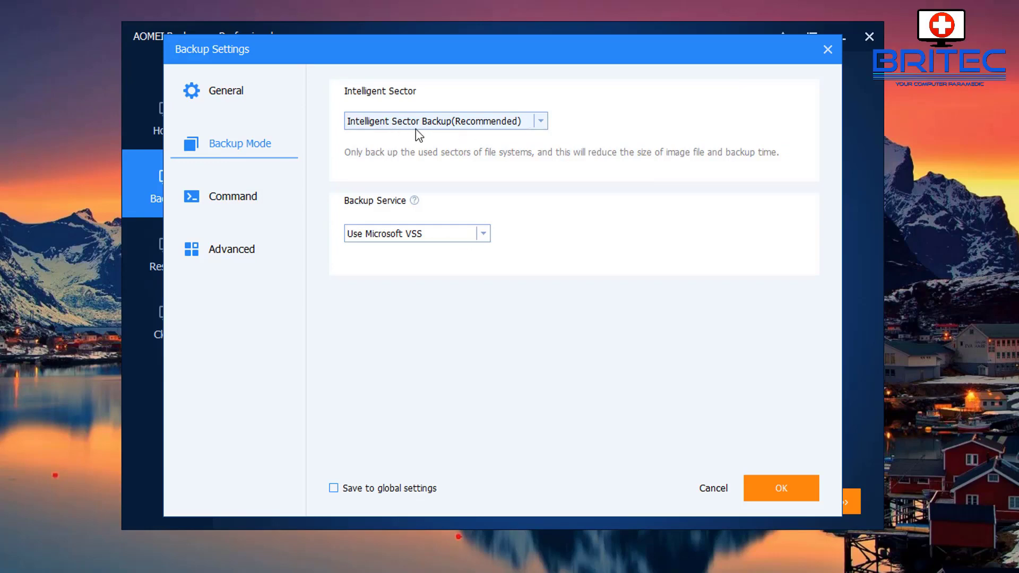
pyautogui.click(546, 123)
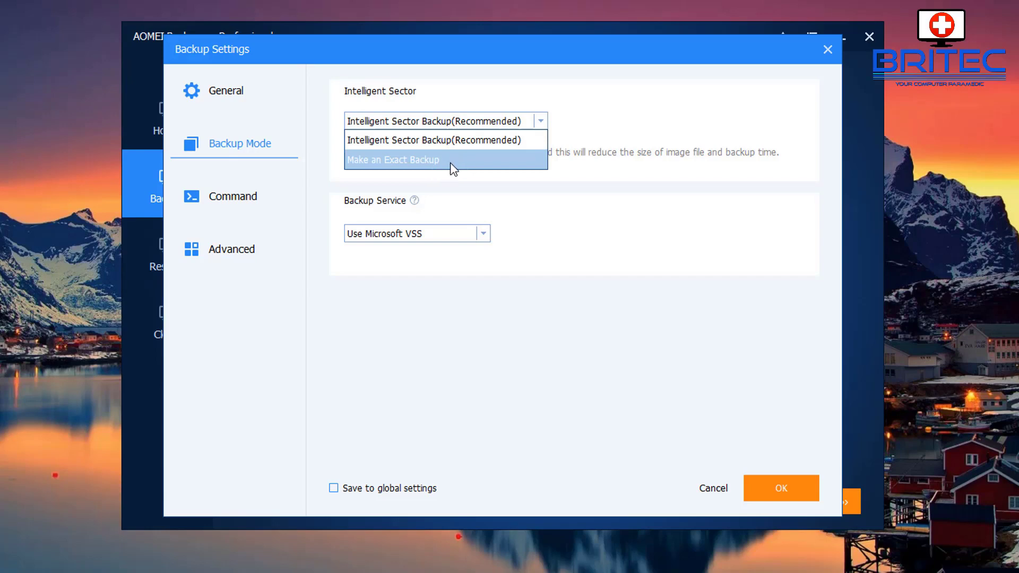
pyautogui.click(466, 140)
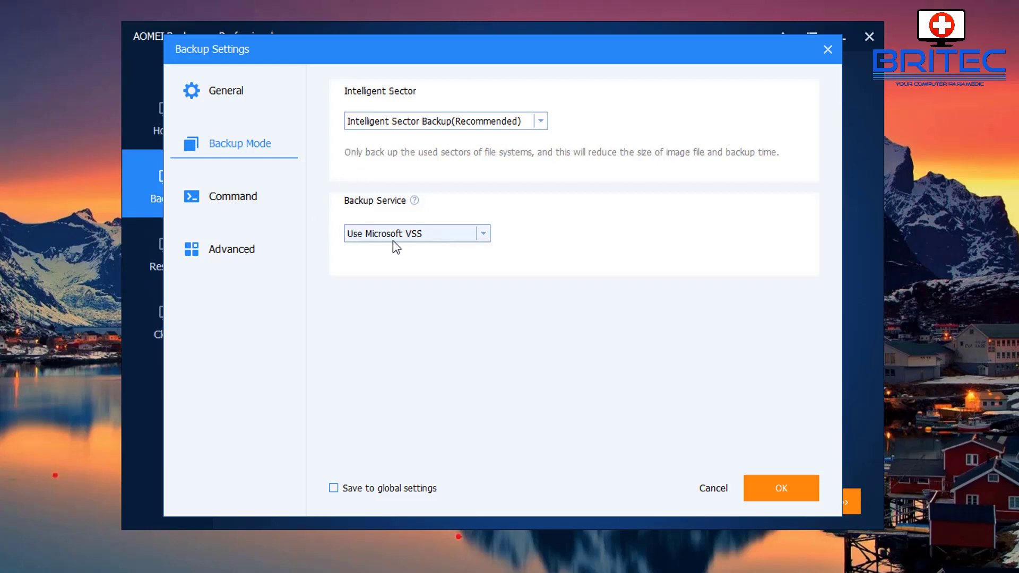
pyautogui.click(483, 235)
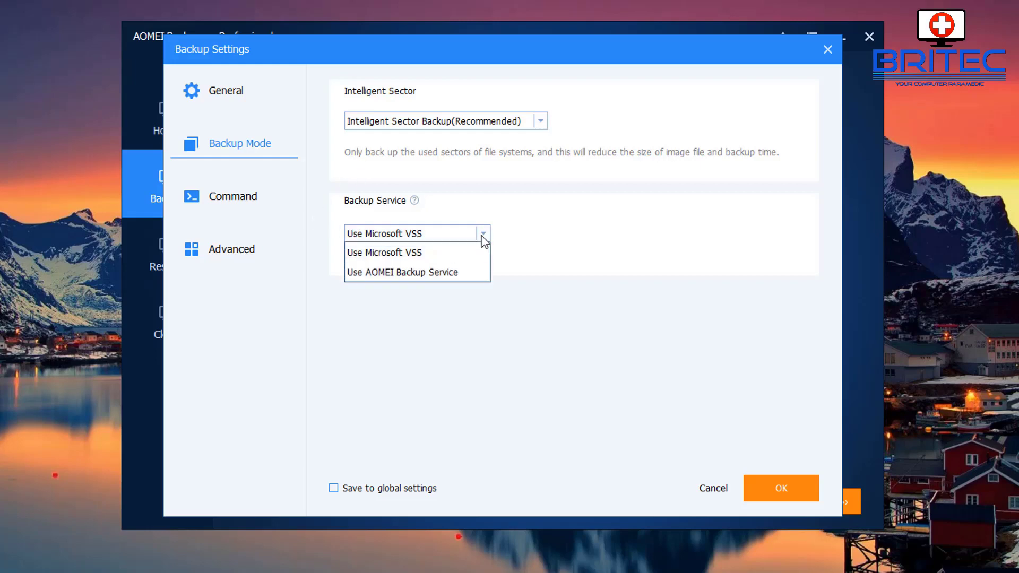
pyautogui.click(483, 237)
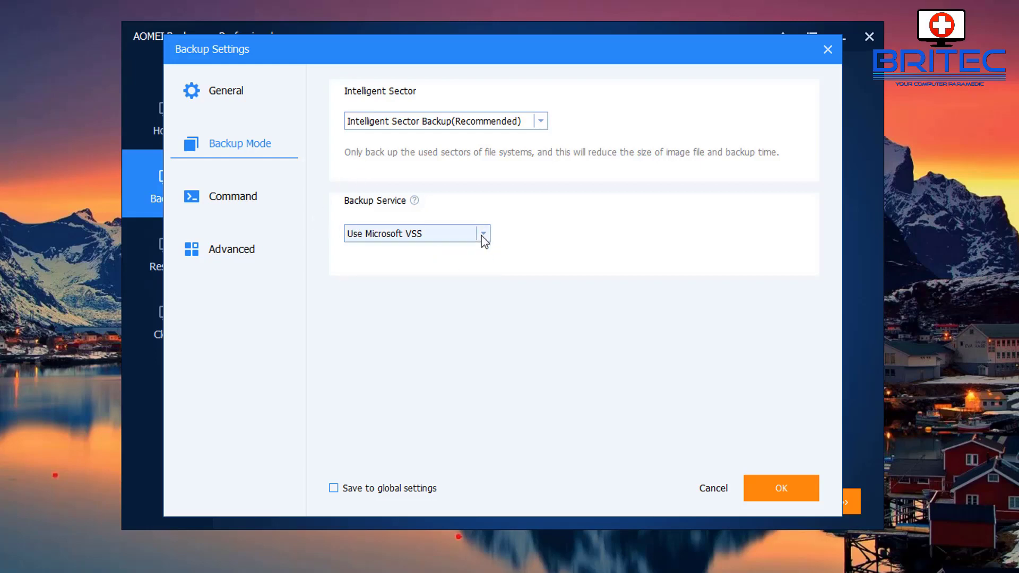
# Toggle the pre- and post-backup command options on and off, leaving both disabled
pyautogui.click(237, 201)
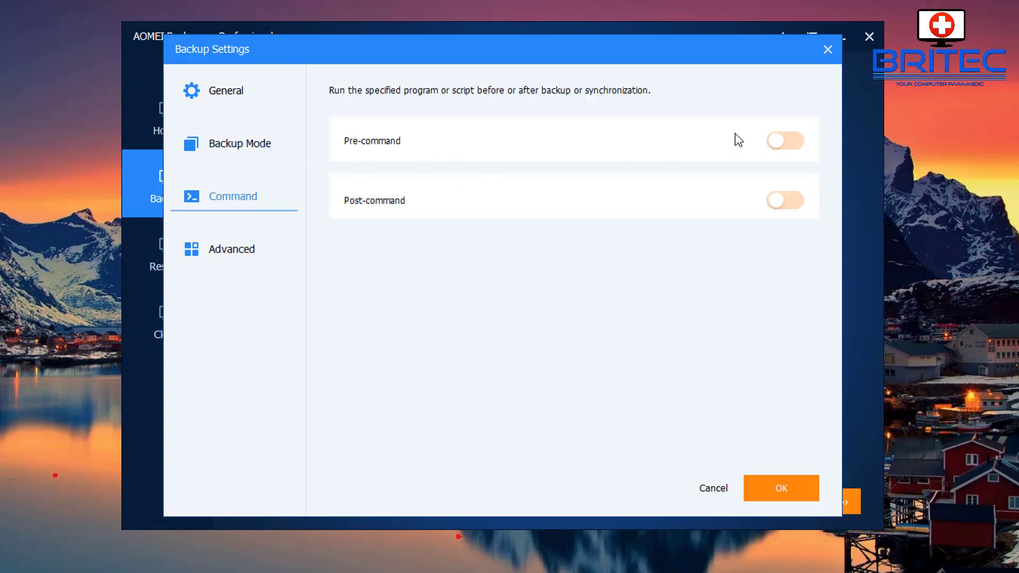
pyautogui.click(787, 142)
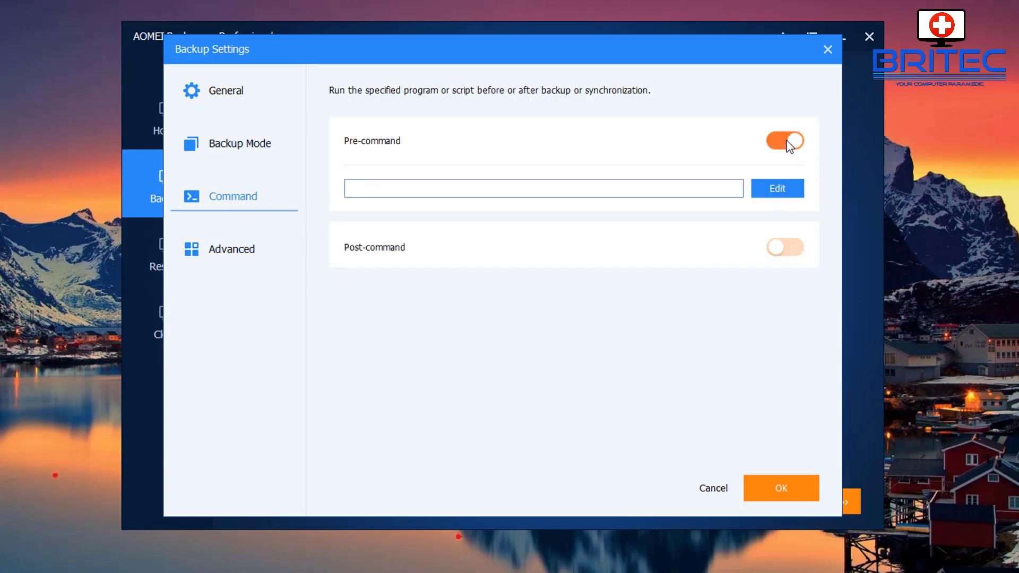
pyautogui.click(789, 142)
pyautogui.click(782, 202)
pyautogui.click(784, 201)
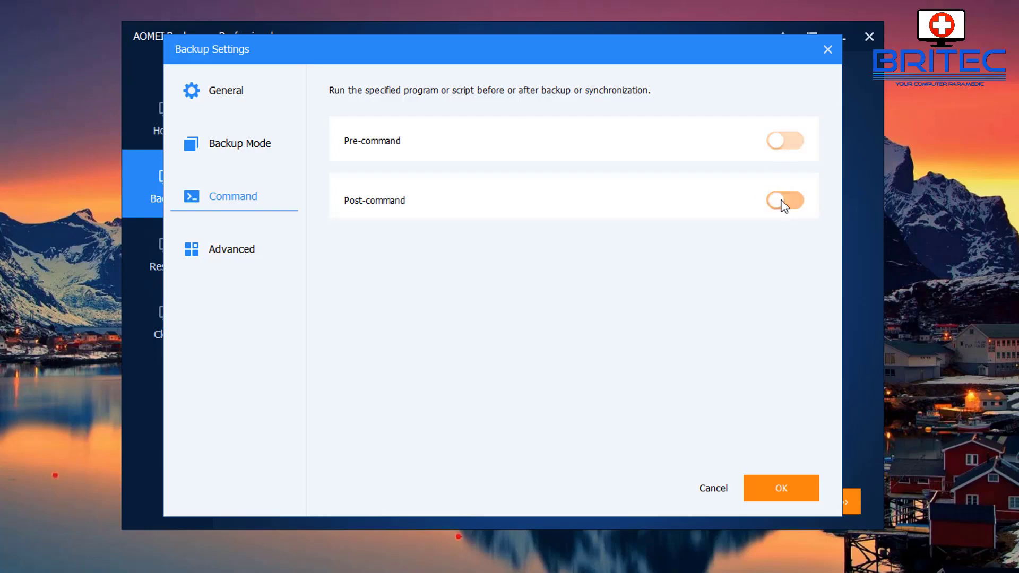
# On the Advanced page, leave compression at Normal and image splitting at Automatic
pyautogui.click(209, 249)
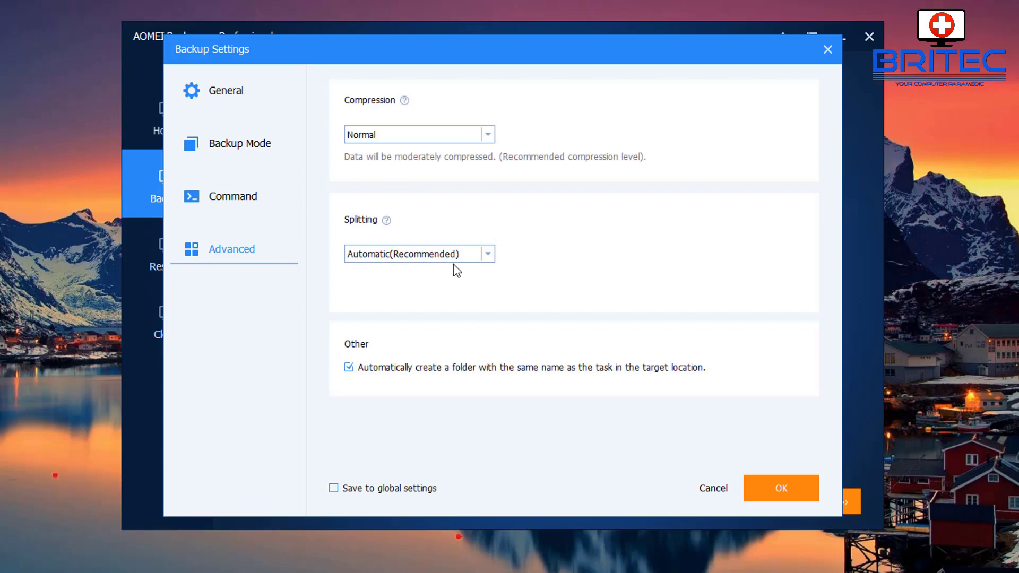
pyautogui.click(486, 135)
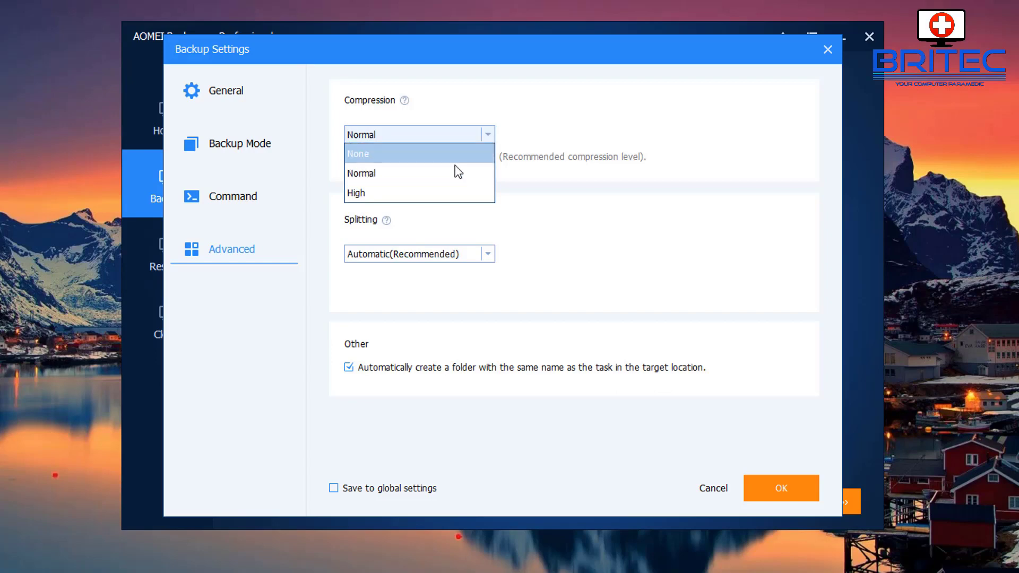
pyautogui.click(627, 186)
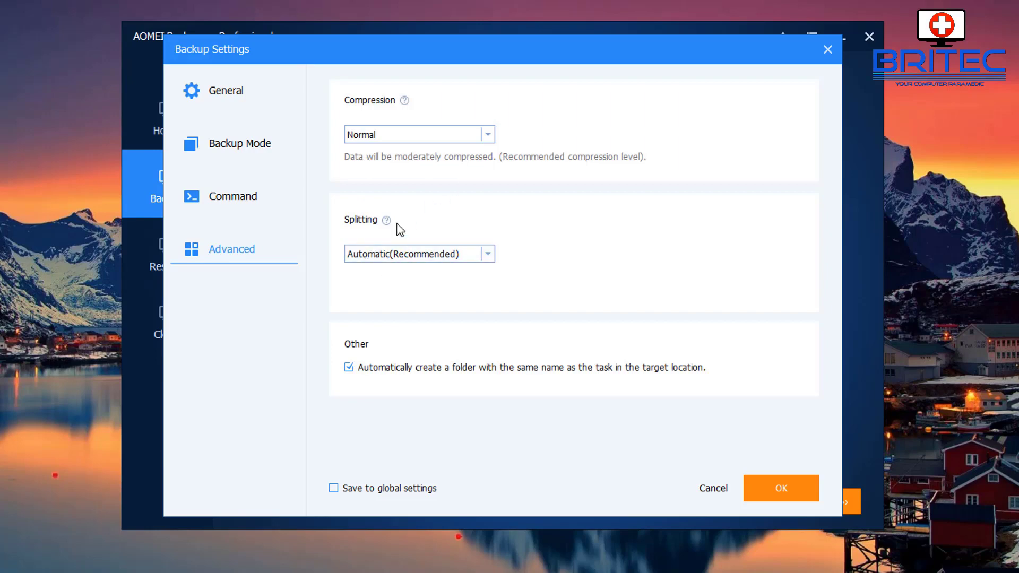
pyautogui.click(486, 255)
pyautogui.click(528, 254)
# Close Backup Settings and open the online Tutorials from the main menu's Help section
pyautogui.click(722, 489)
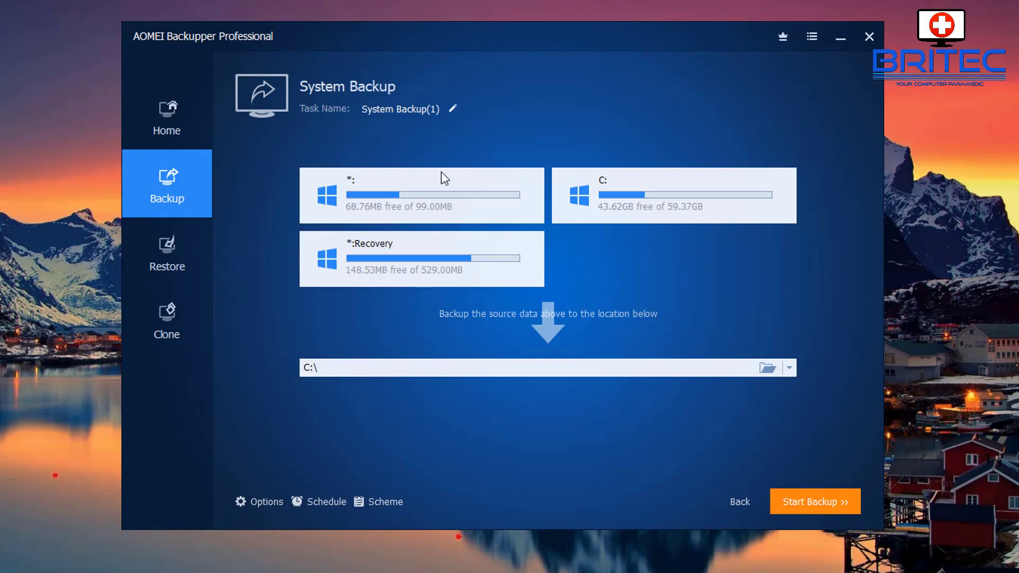
pyautogui.click(813, 38)
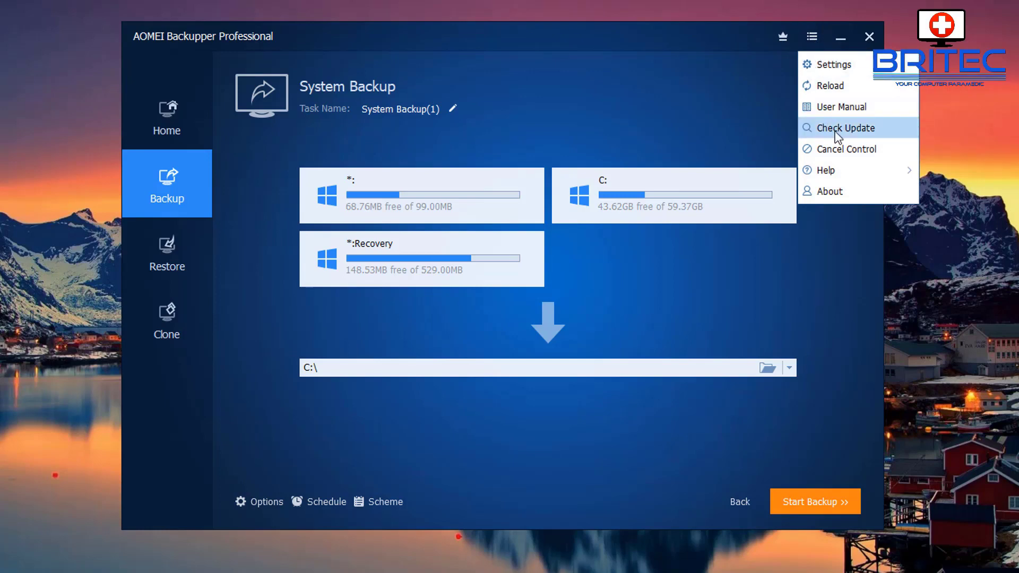
pyautogui.moveTo(837, 175)
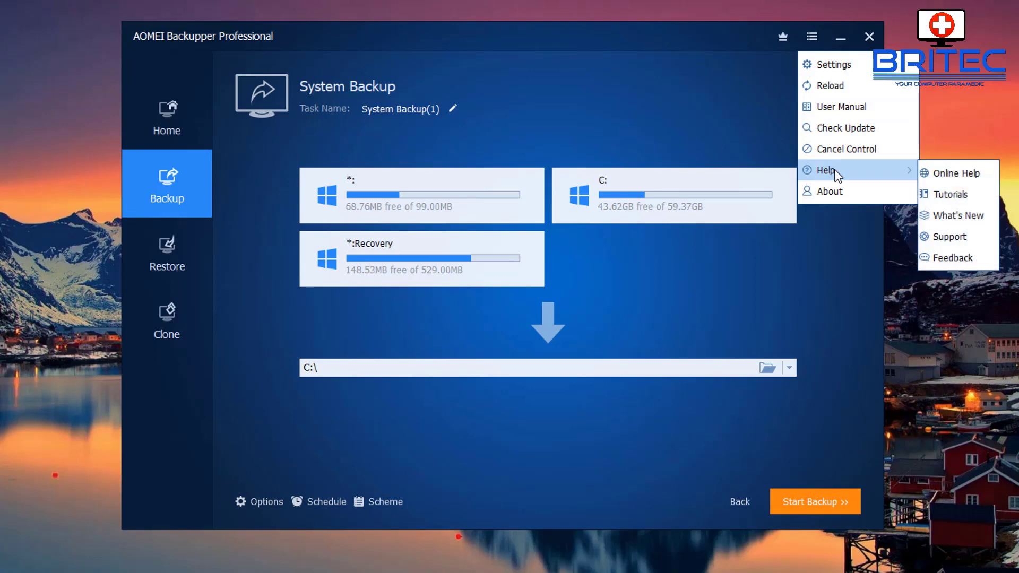
pyautogui.click(959, 194)
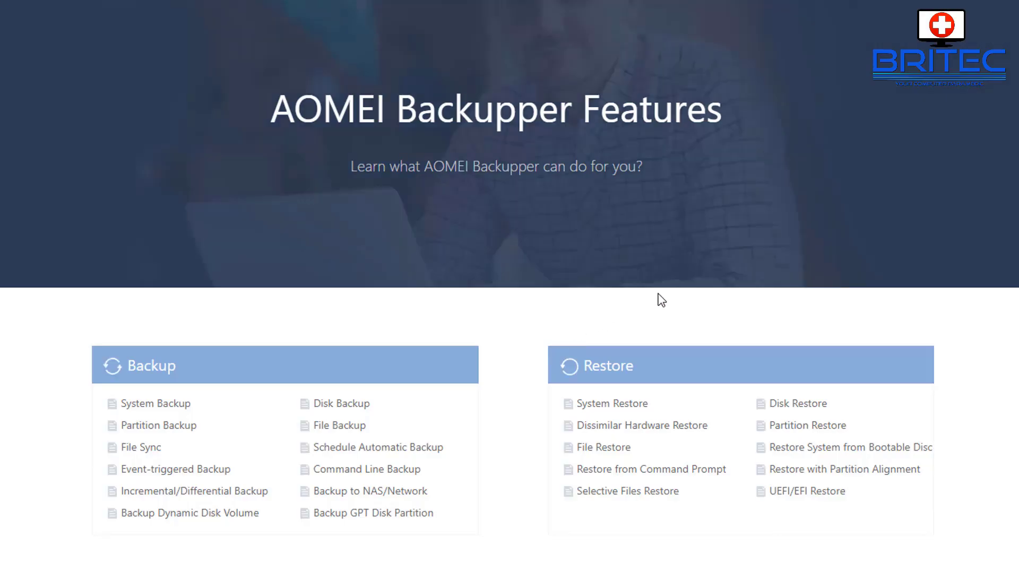
# Open the system backup article and read through its steps down to the Backup Scheme tip
pyautogui.scroll(-4, 661, 300)
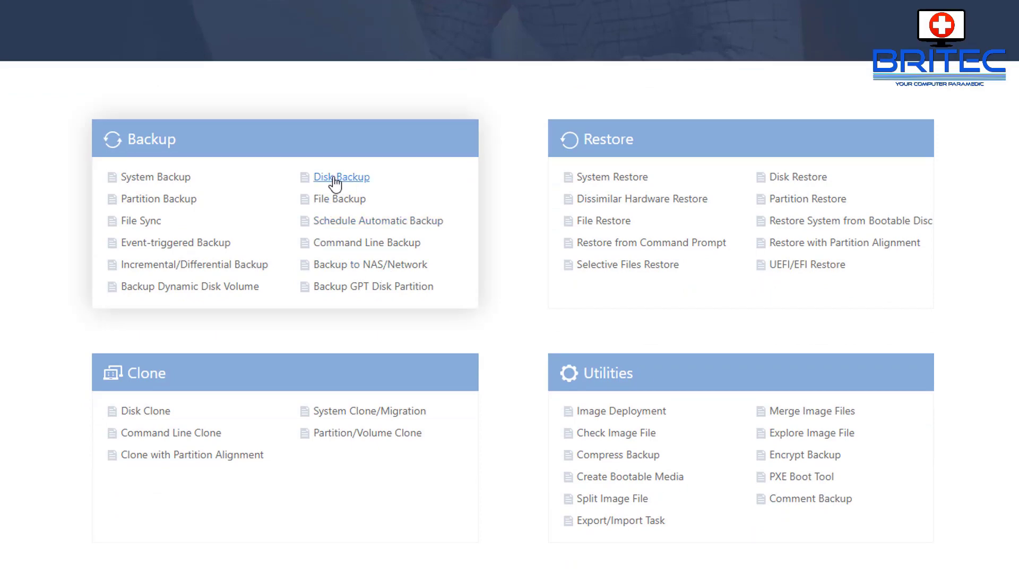
pyautogui.click(168, 183)
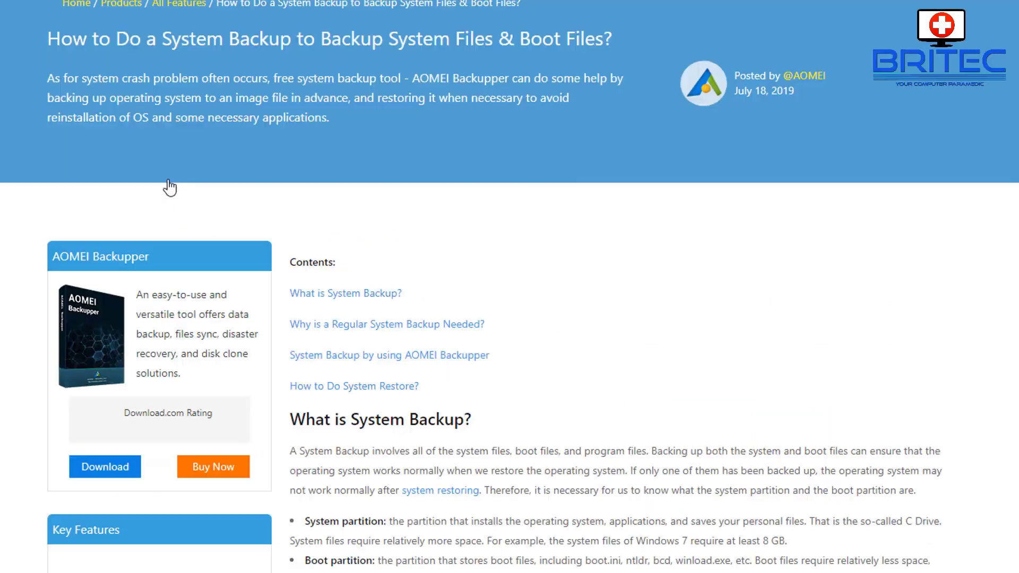
pyautogui.scroll(-8, 721, 267)
pyautogui.scroll(-13, 723, 268)
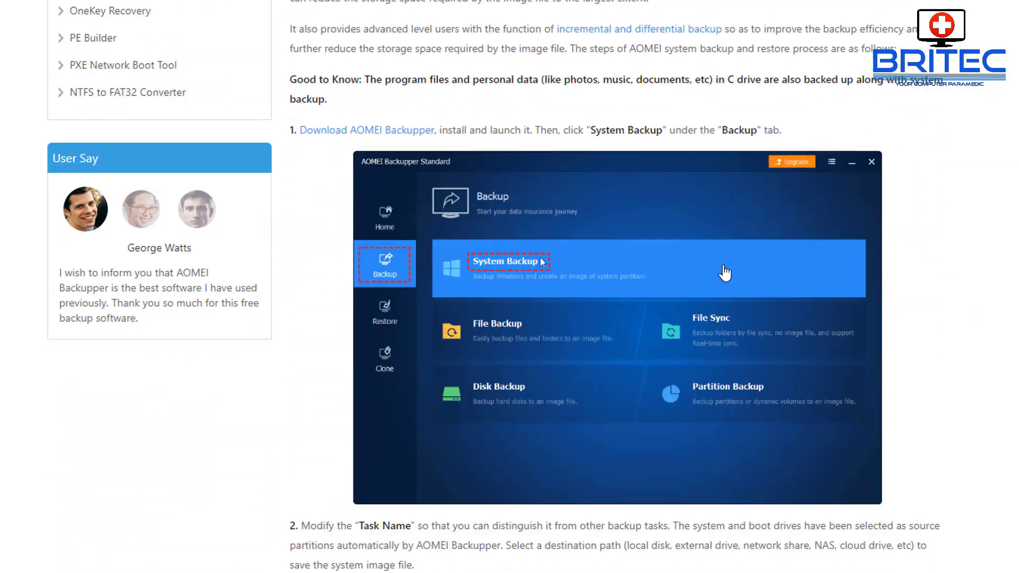
pyautogui.scroll(-7, 726, 271)
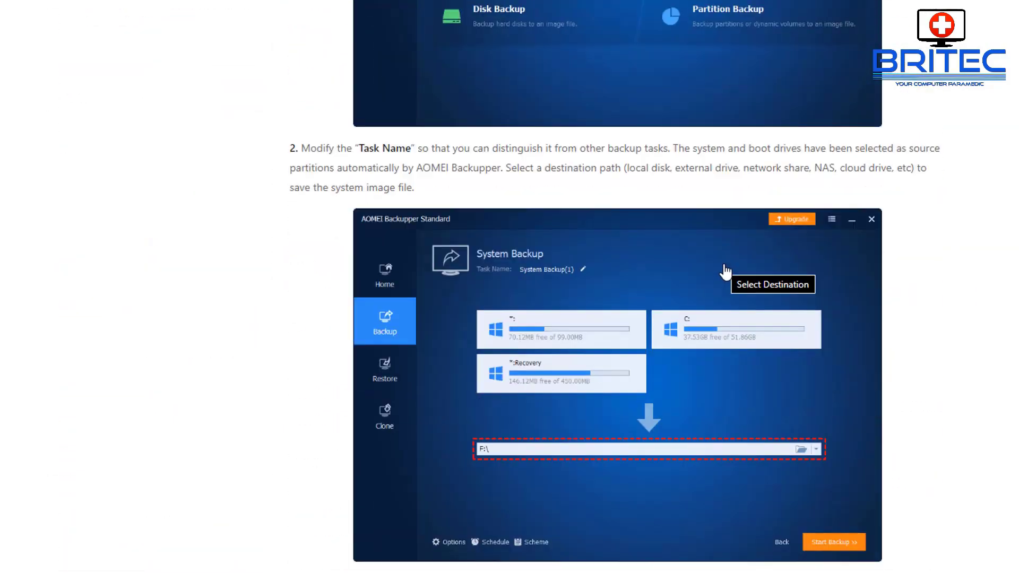
pyautogui.scroll(-4, 725, 272)
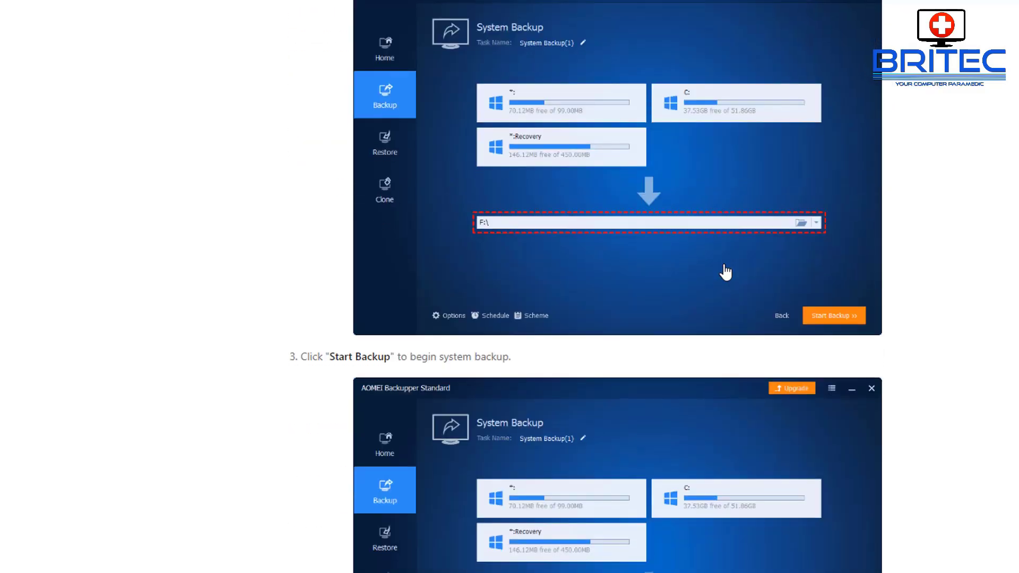
pyautogui.scroll(-4, 725, 272)
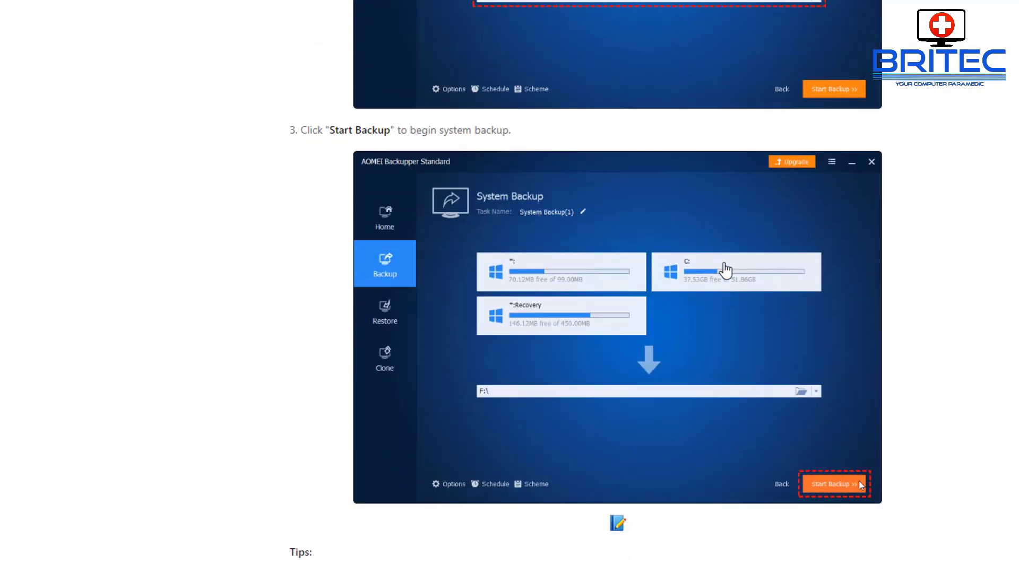
pyautogui.scroll(-3, 726, 271)
pyautogui.scroll(-4, 727, 270)
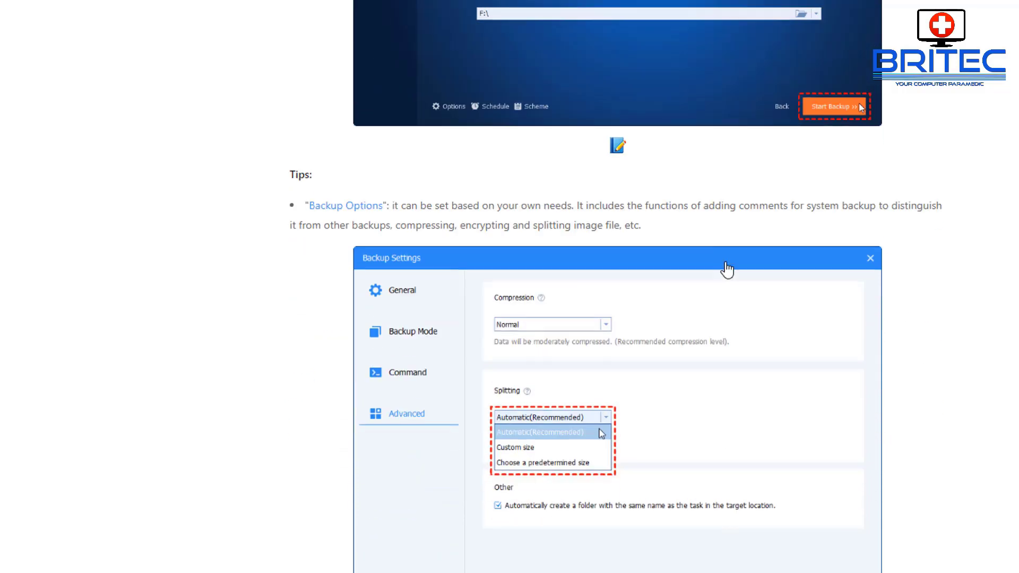
pyautogui.scroll(-9, 727, 270)
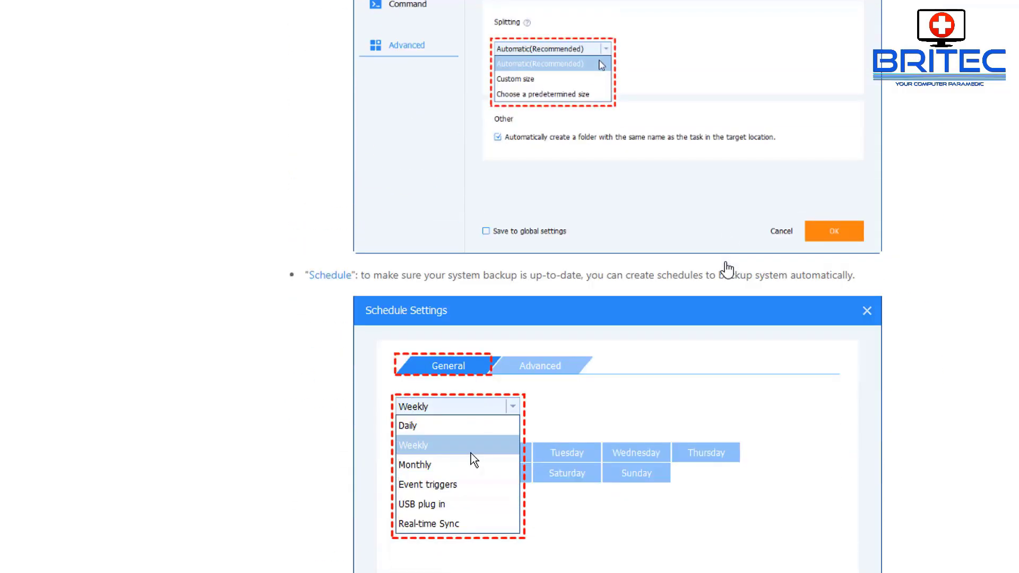
pyautogui.scroll(-4, 727, 270)
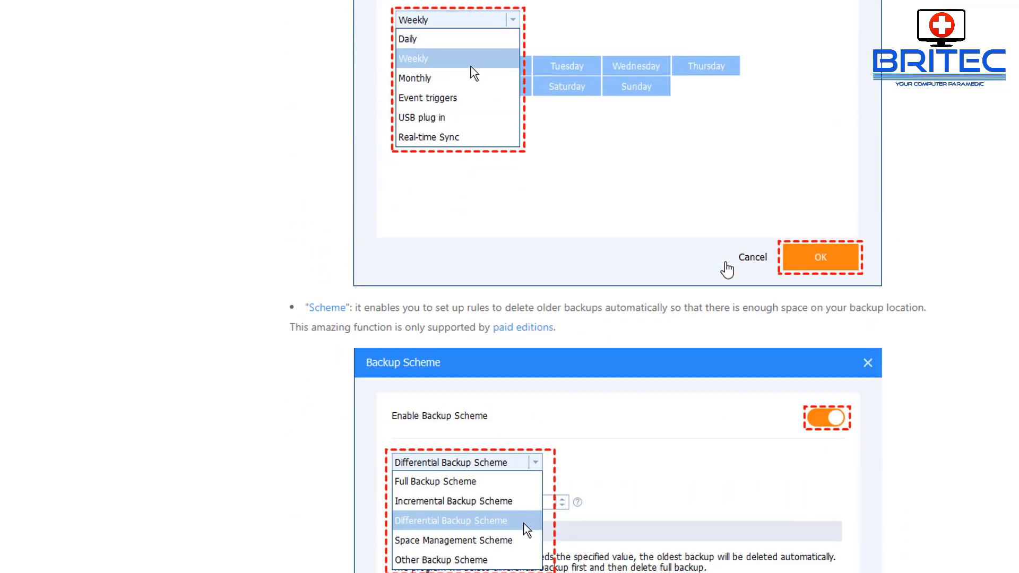
pyautogui.scroll(3, 727, 270)
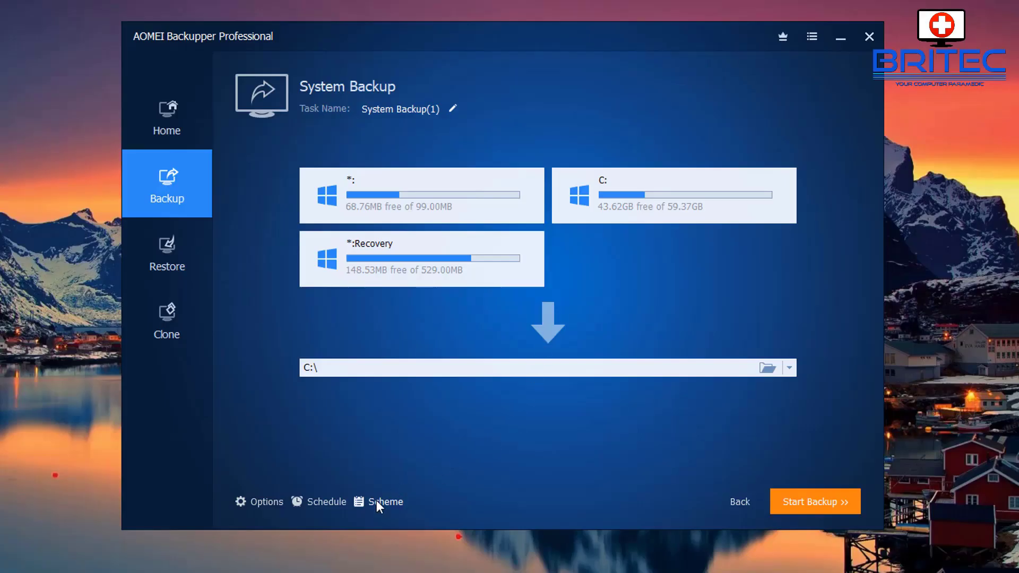
pyautogui.click(322, 502)
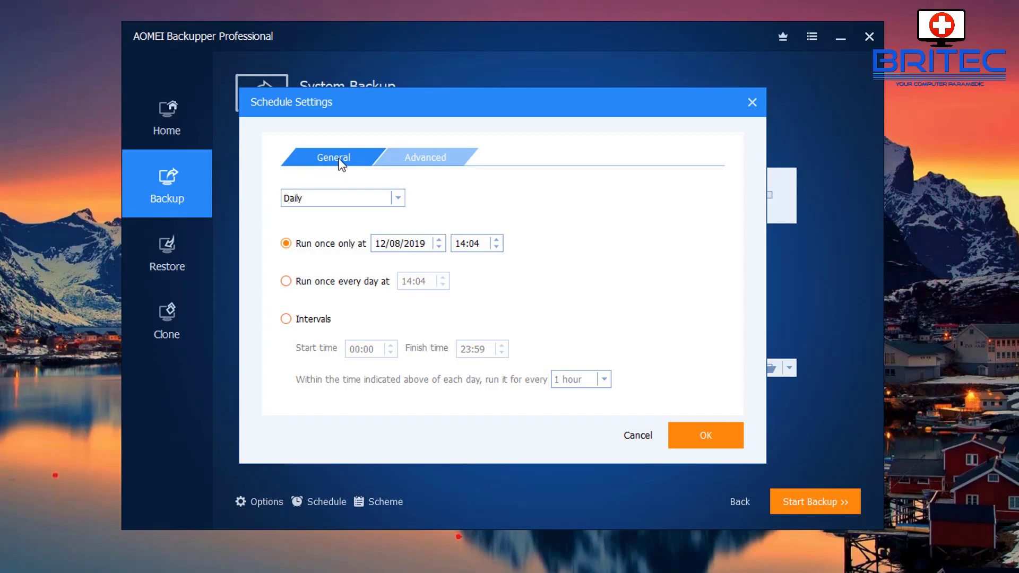
pyautogui.click(360, 201)
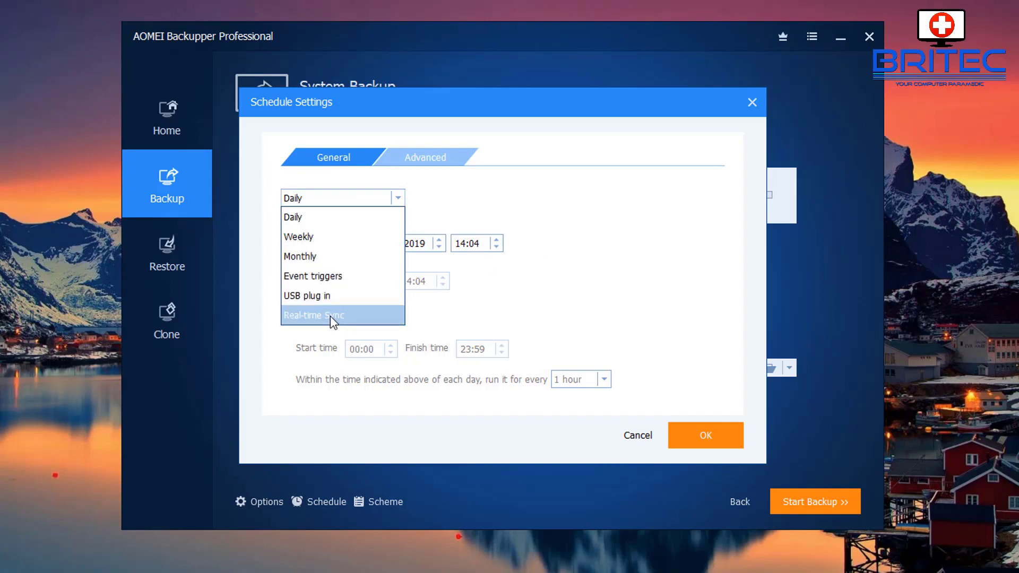
pyautogui.click(339, 217)
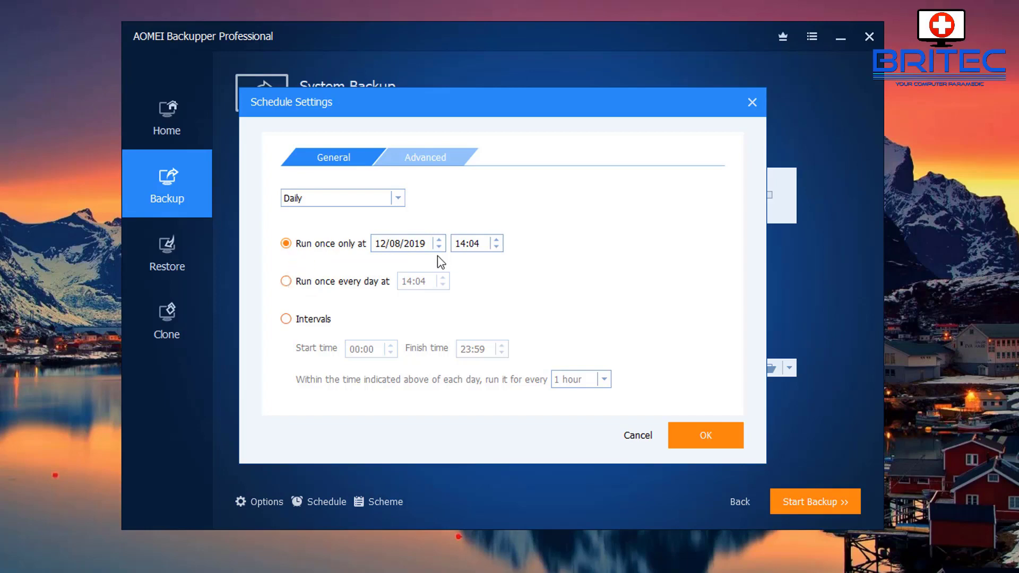
pyautogui.click(302, 320)
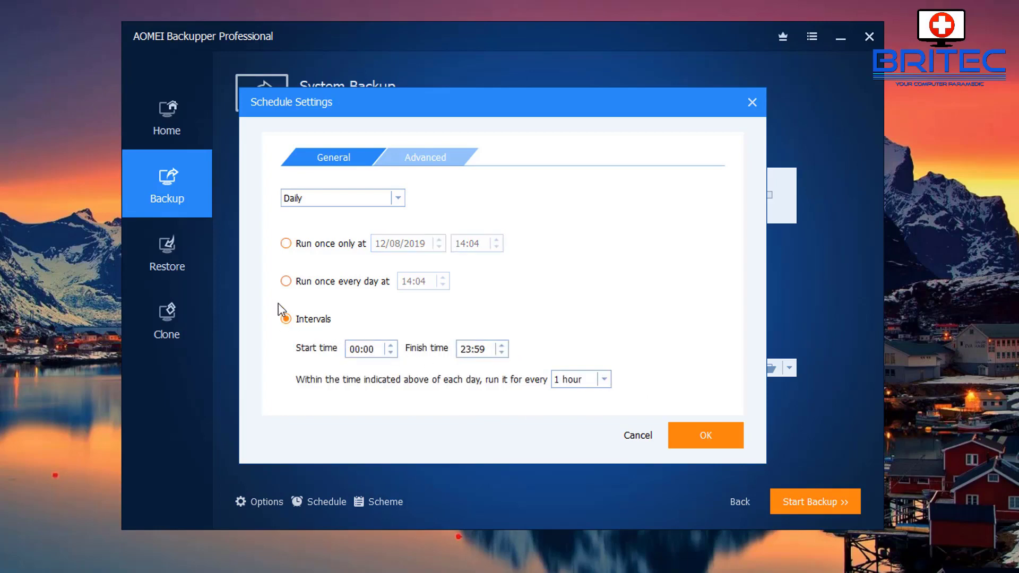
pyautogui.click(286, 281)
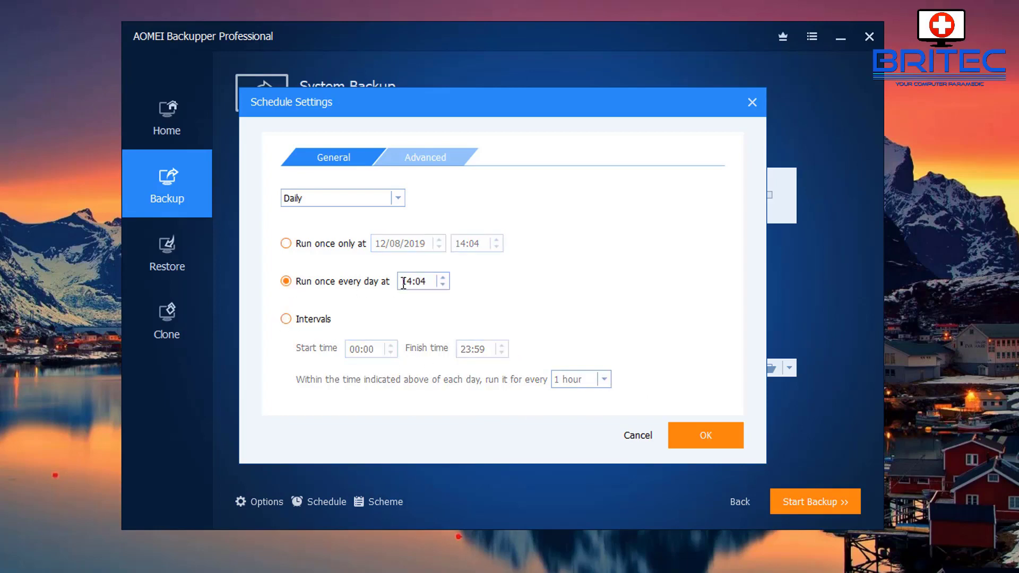
pyautogui.click(286, 243)
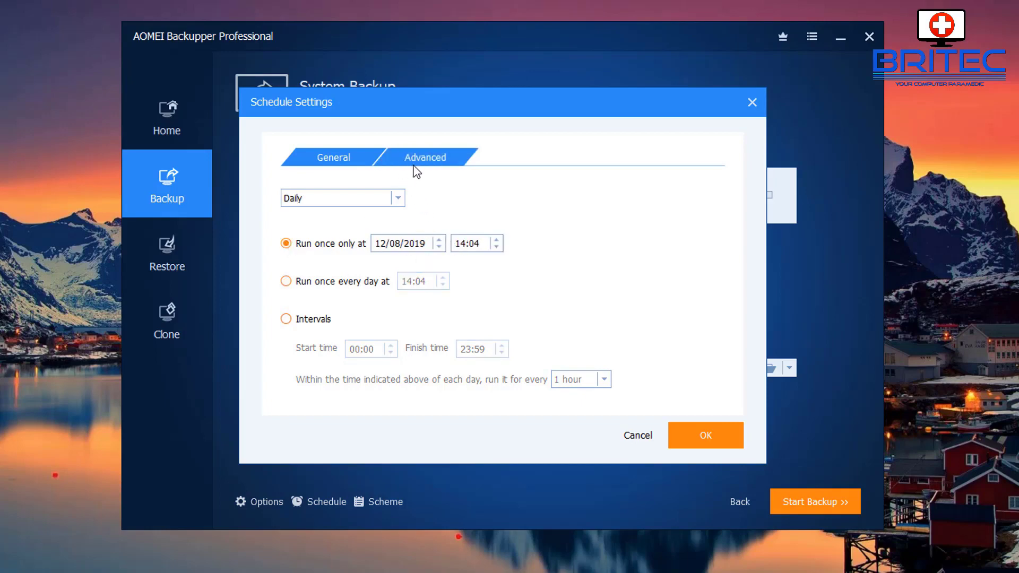
pyautogui.click(420, 159)
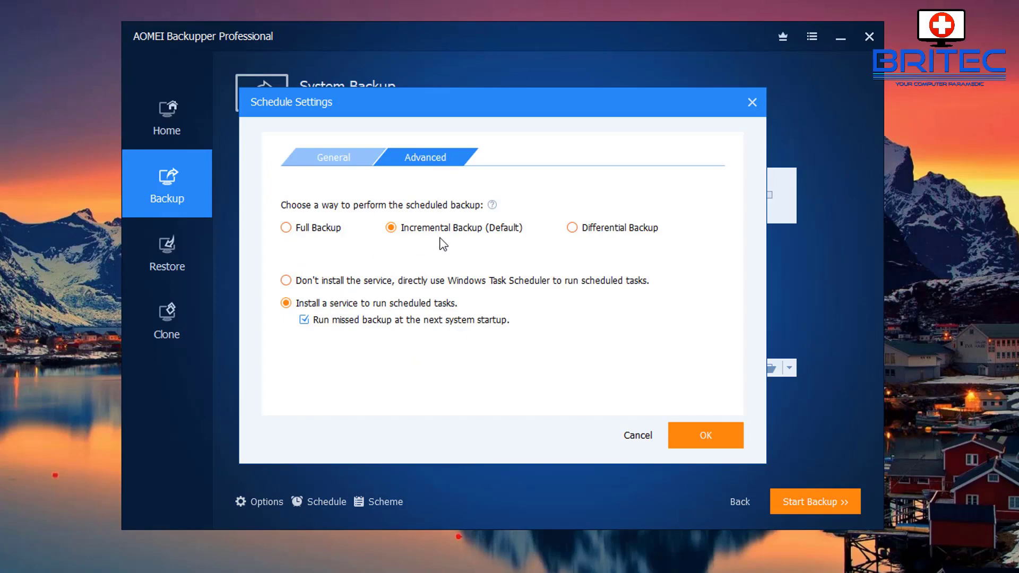
pyautogui.click(575, 232)
pyautogui.click(286, 228)
pyautogui.click(395, 228)
pyautogui.moveTo(493, 207)
pyautogui.click(635, 437)
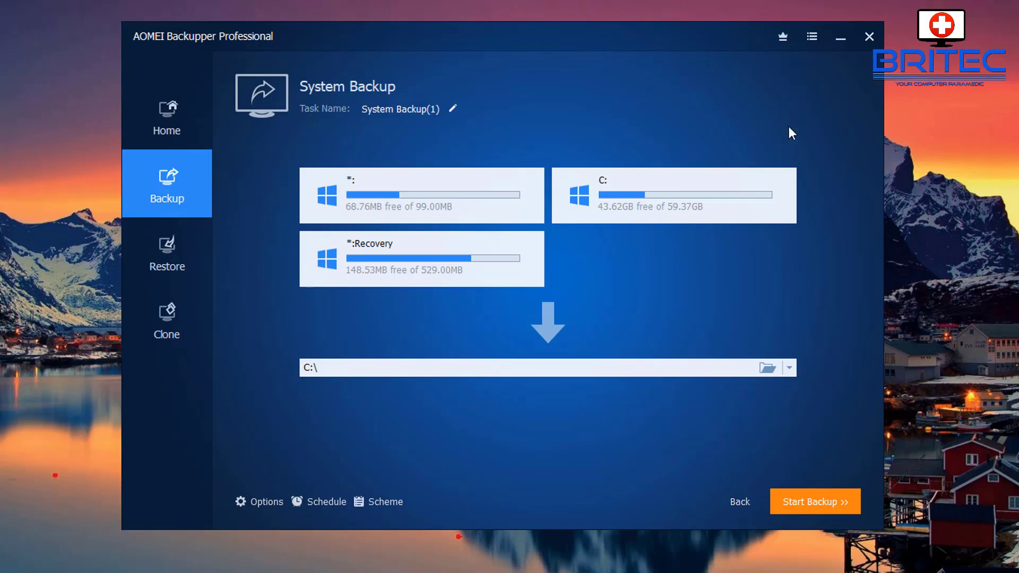
pyautogui.click(812, 37)
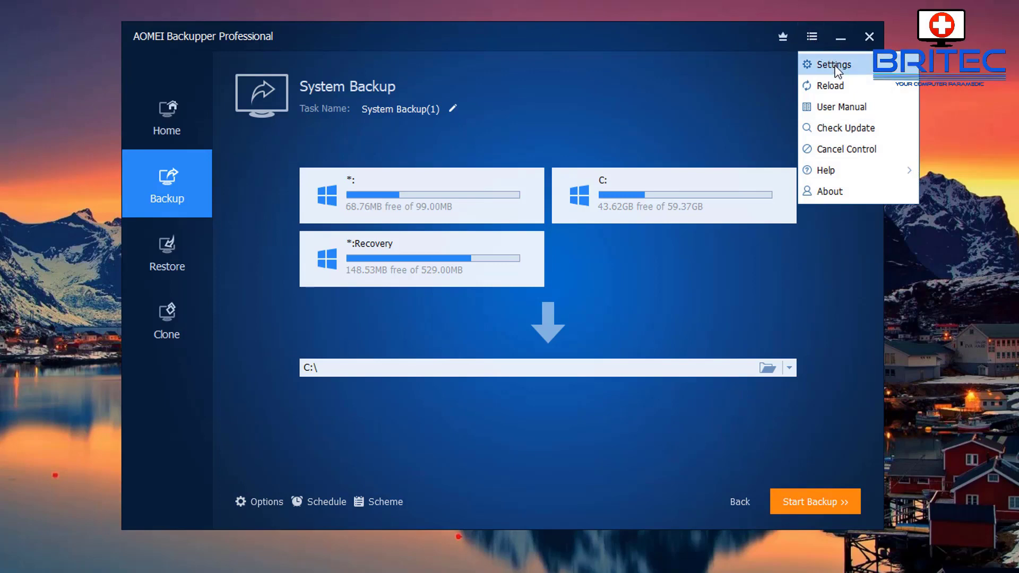
pyautogui.click(835, 66)
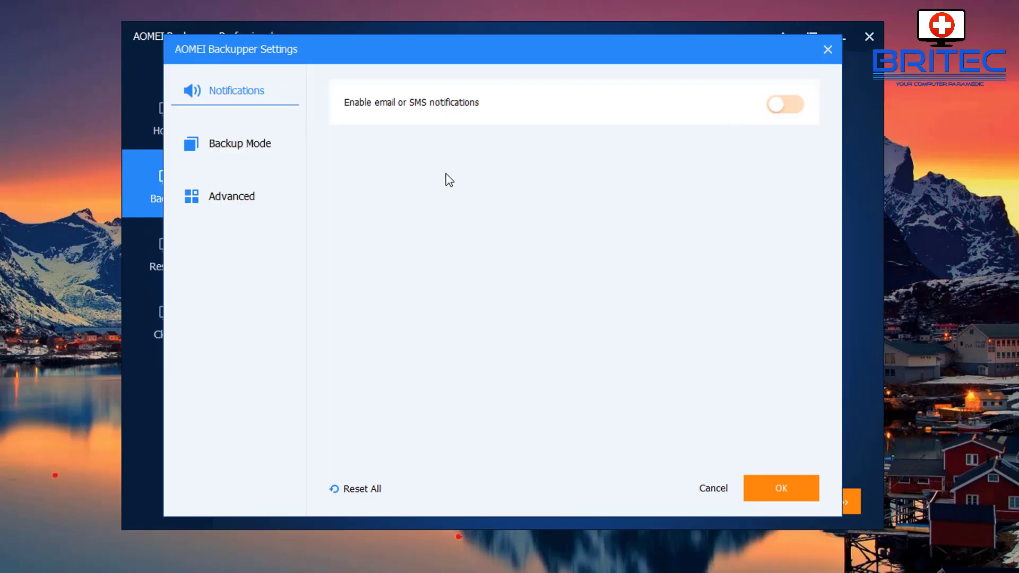
pyautogui.click(246, 152)
pyautogui.click(244, 104)
pyautogui.click(801, 105)
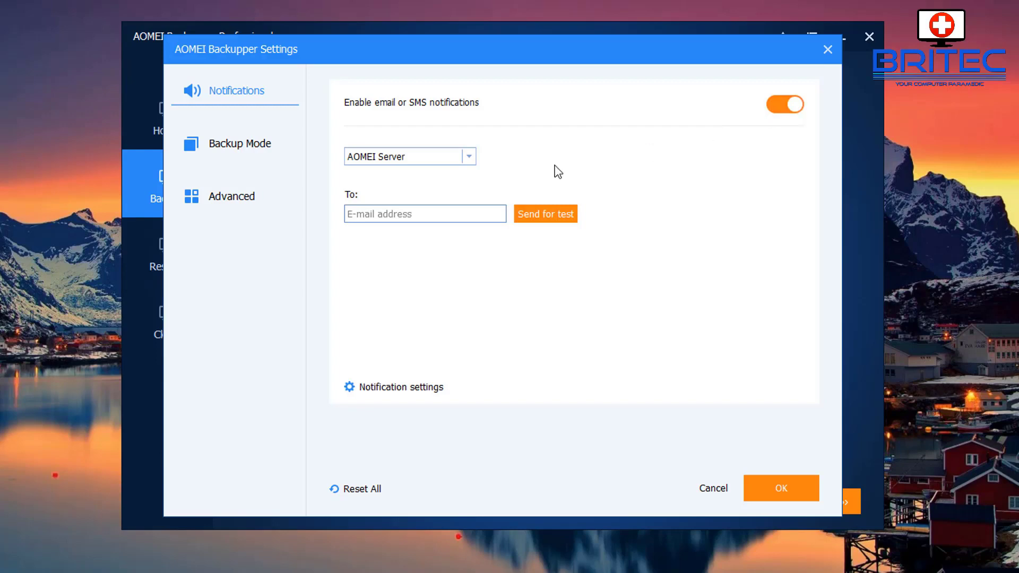
pyautogui.click(469, 156)
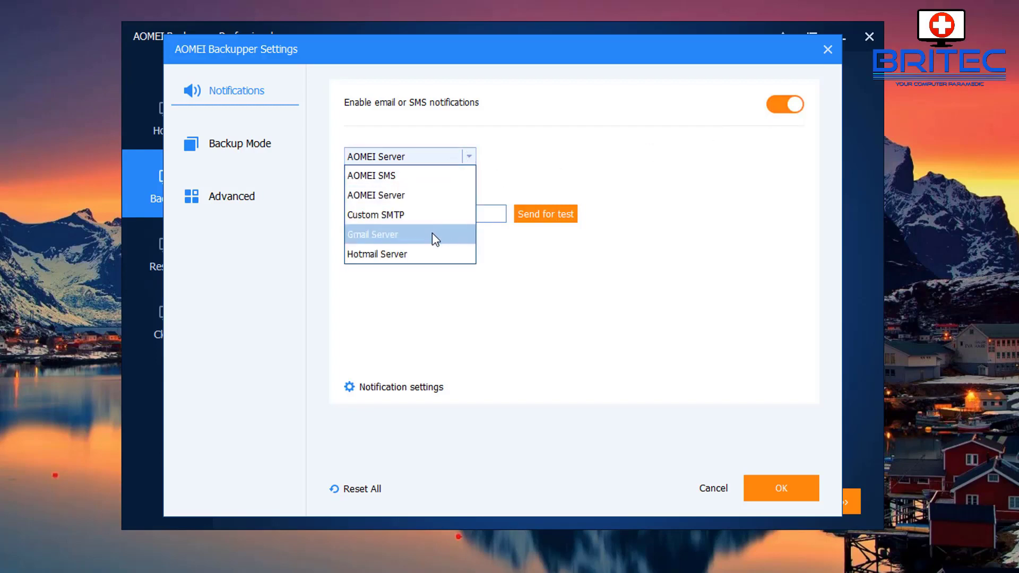
pyautogui.click(538, 160)
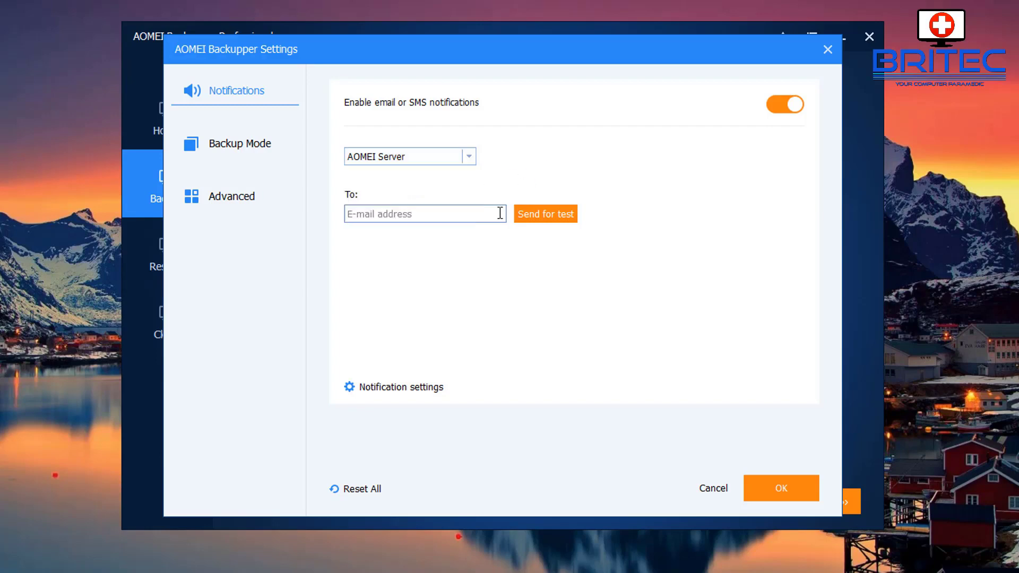
pyautogui.click(370, 388)
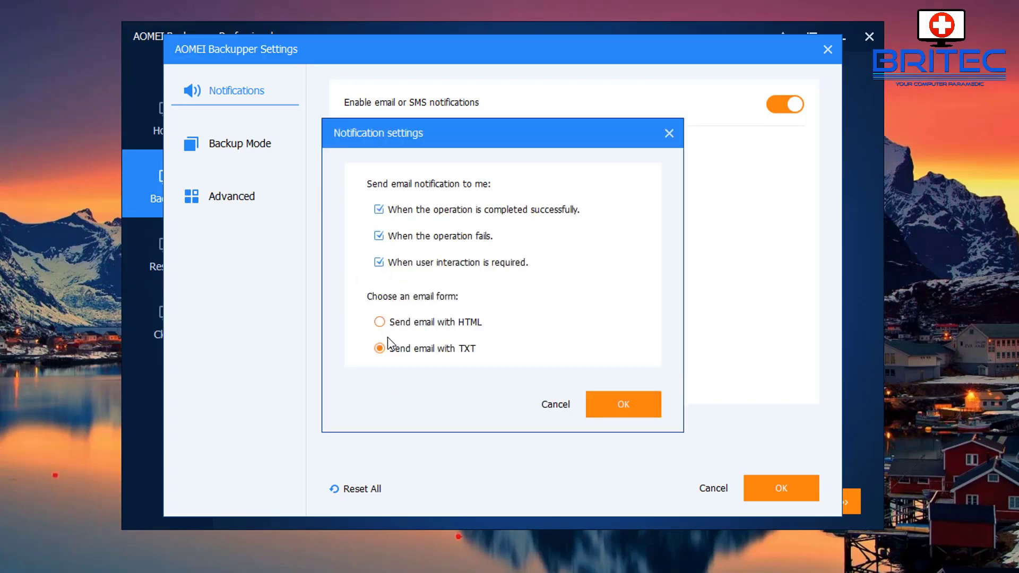
pyautogui.click(556, 408)
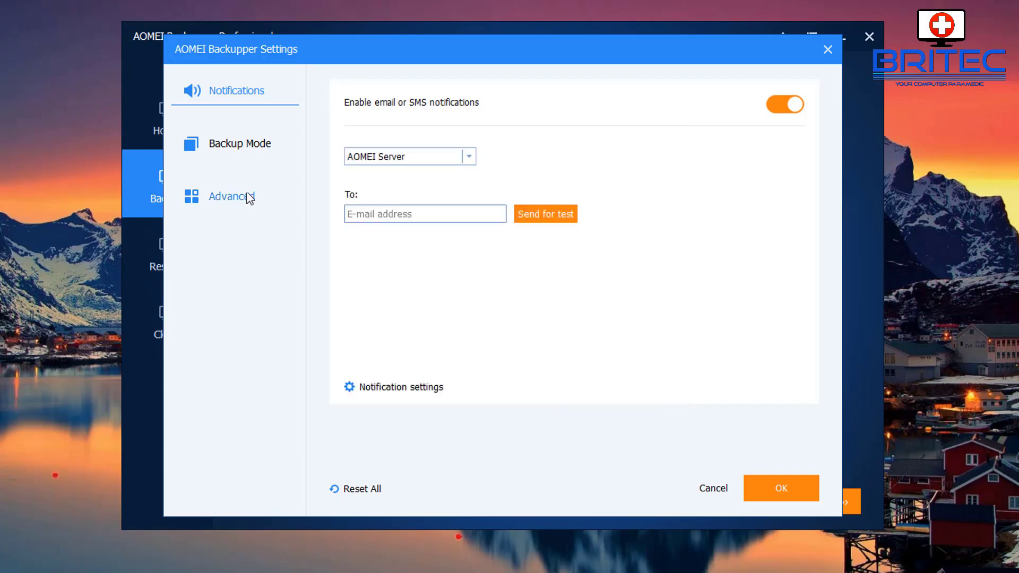
pyautogui.click(233, 154)
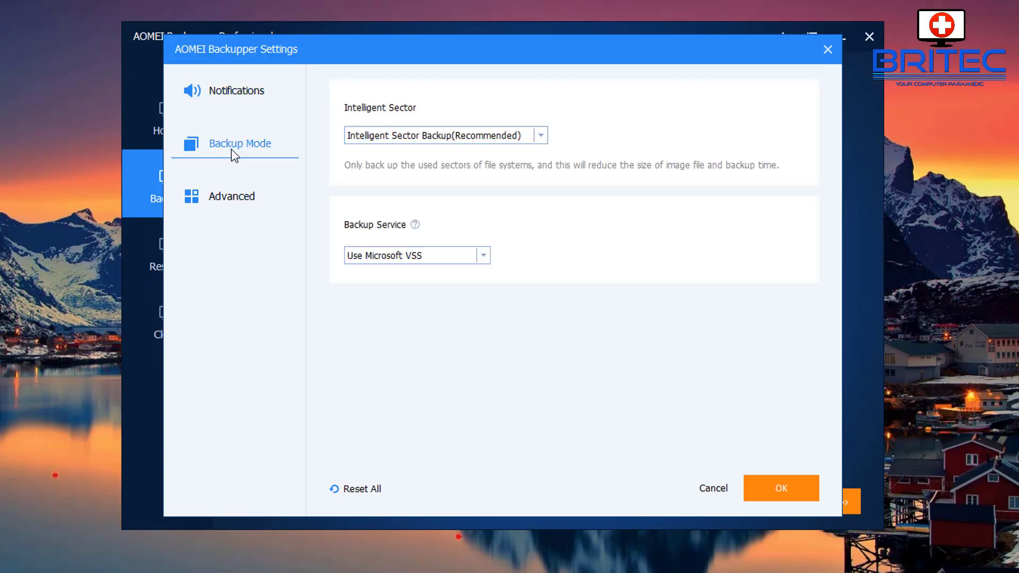
pyautogui.click(210, 199)
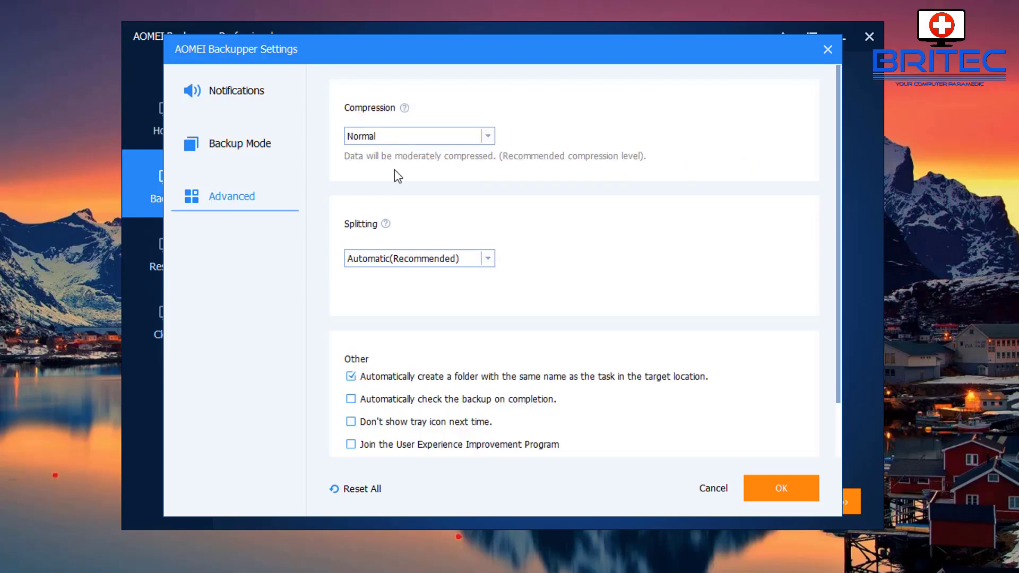
pyautogui.click(827, 50)
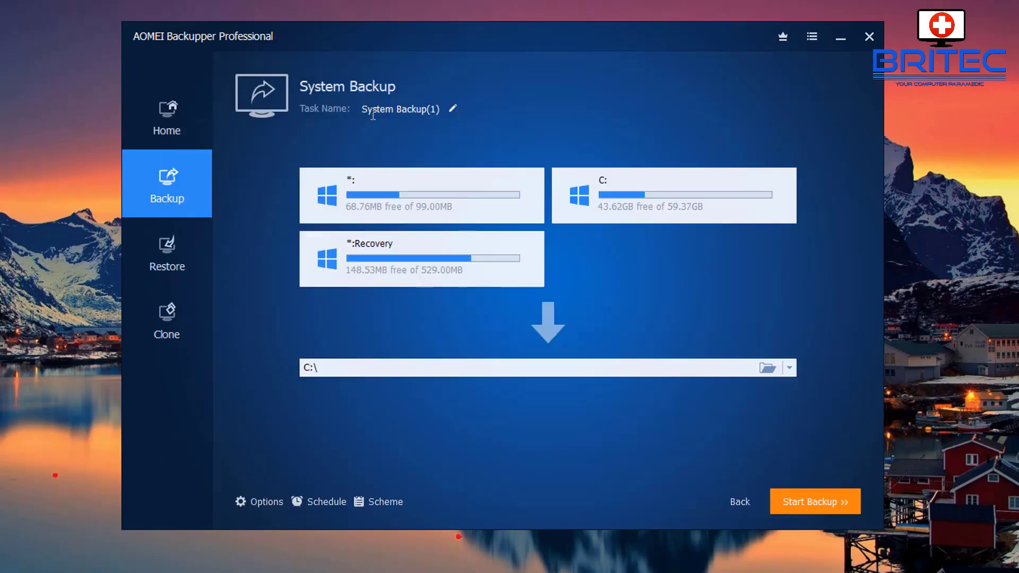
# Return AOMEI Backupper to its Home page and minimize it to the desktop
pyautogui.click(164, 112)
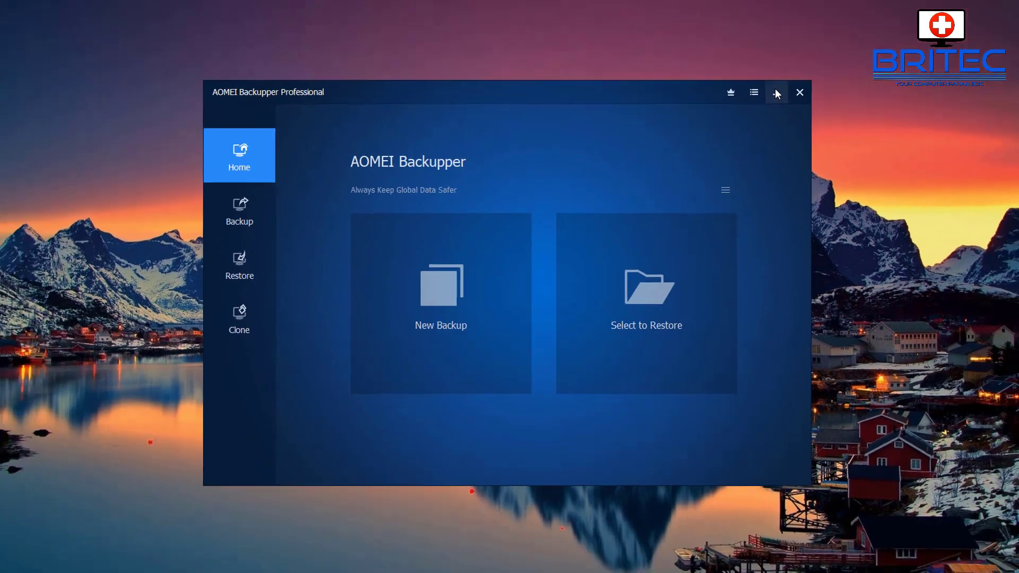
pyautogui.click(840, 38)
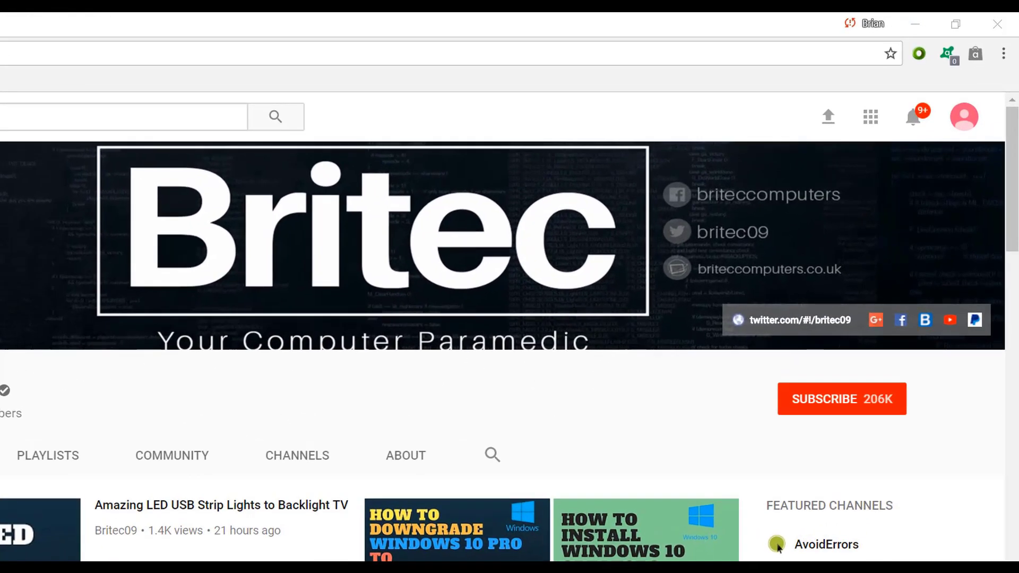
# Subscribe to the Britec YouTube channel
pyautogui.click(855, 412)
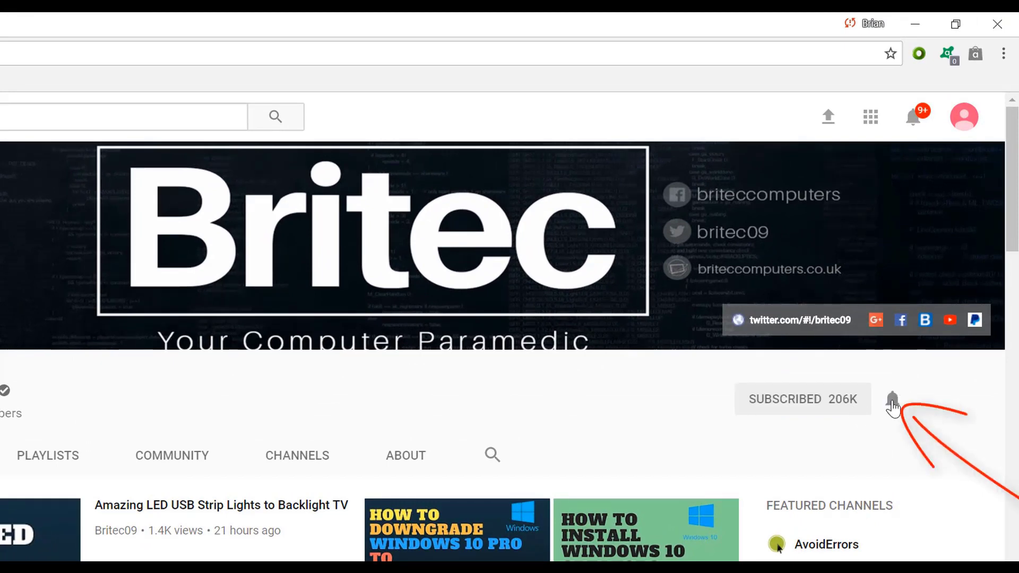